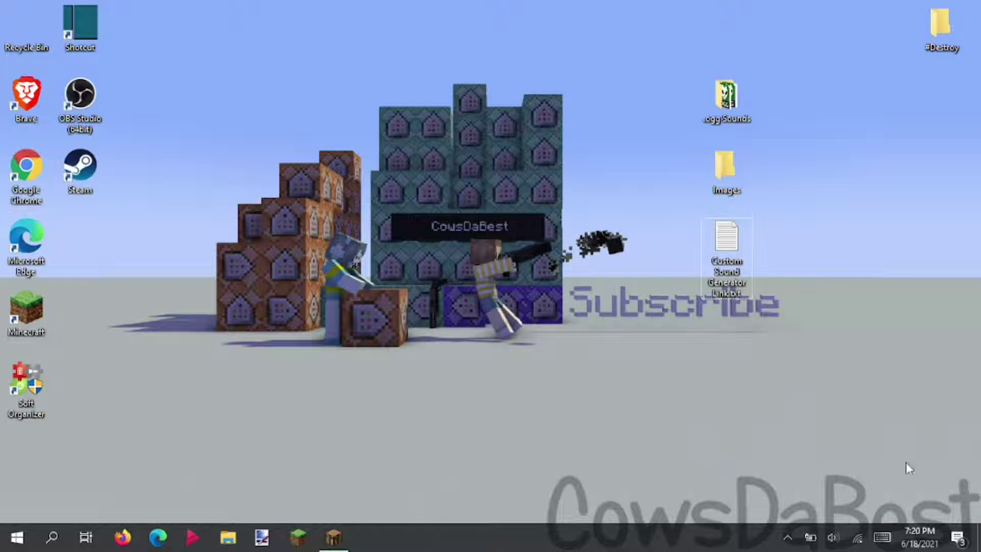
# - Open the generator link text file and select the whole Google Drive folder link
pyautogui.doubleClick(739, 251)
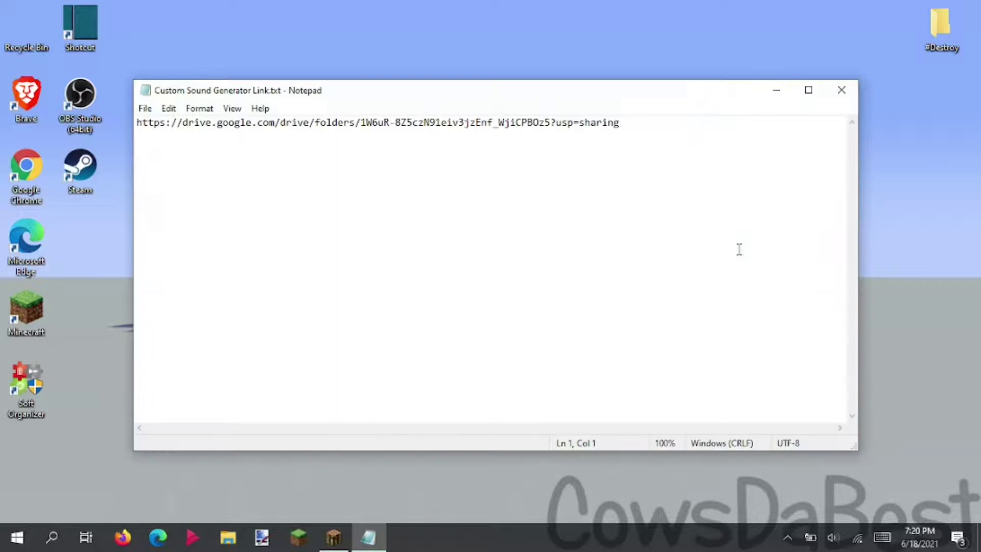
pyautogui.moveTo(646, 131); pyautogui.dragTo(109, 90)
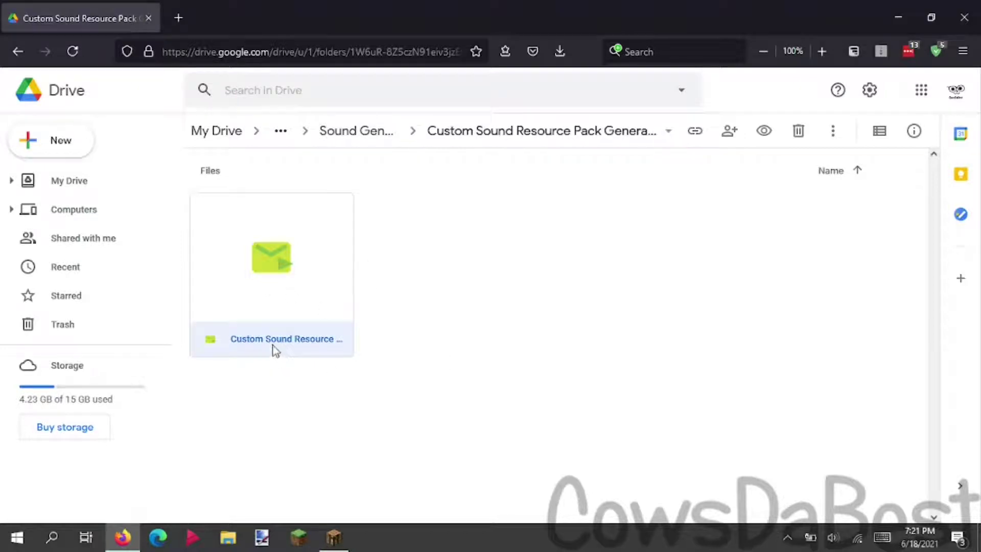
# - Download Custom Sound Resource Pack Generator v1.3.2.exe from Drive, bypassing the virus-scan warning
pyautogui.doubleClick(294, 306)
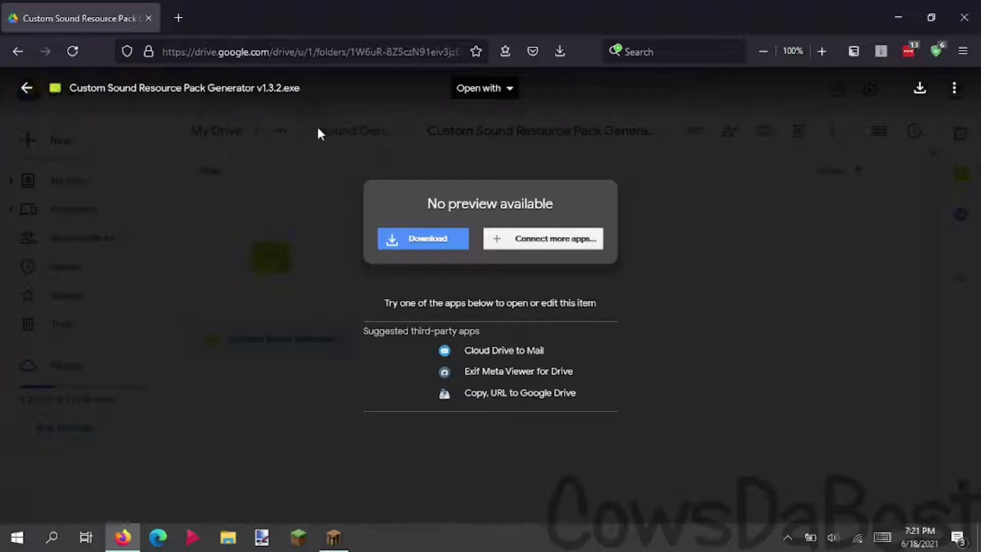
pyautogui.click(920, 97)
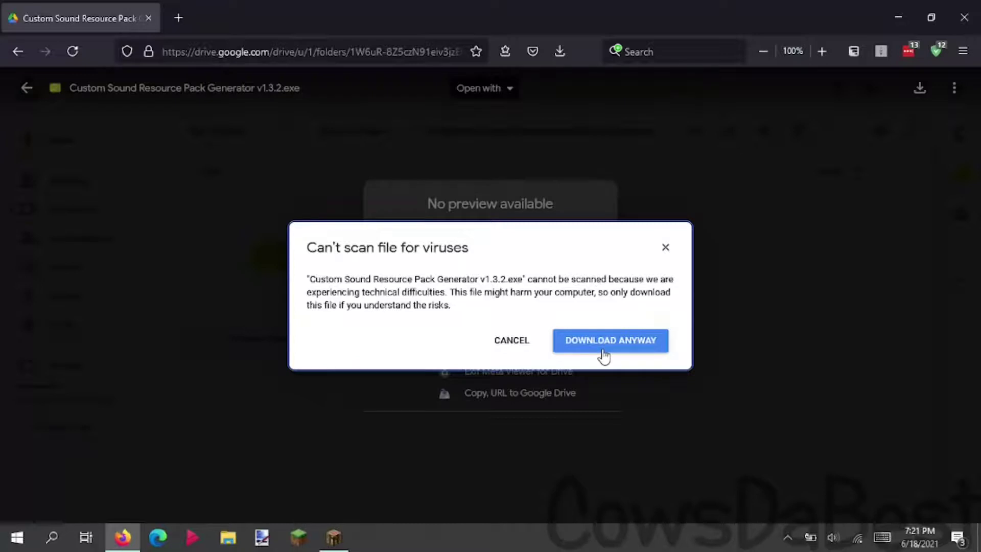
pyautogui.click(605, 355)
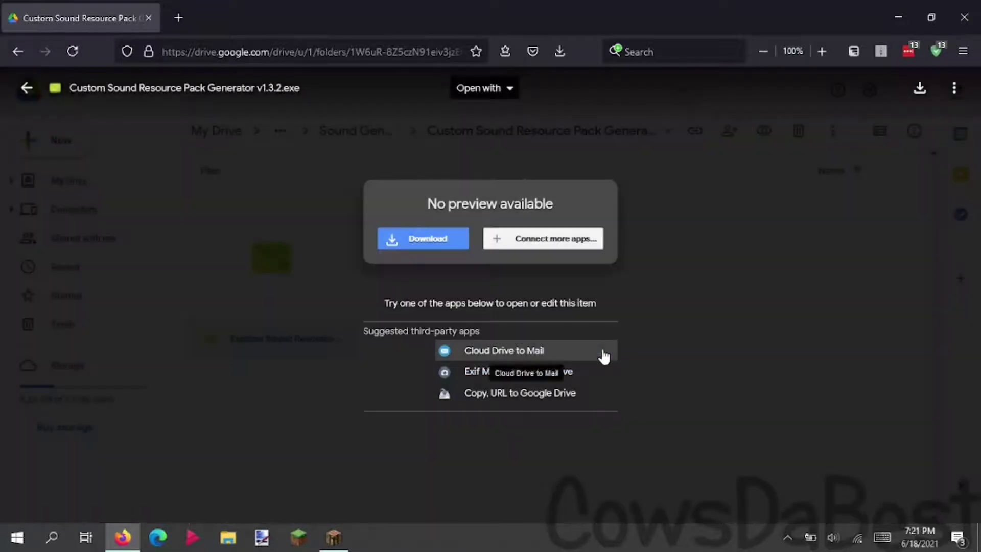
pyautogui.click(592, 305)
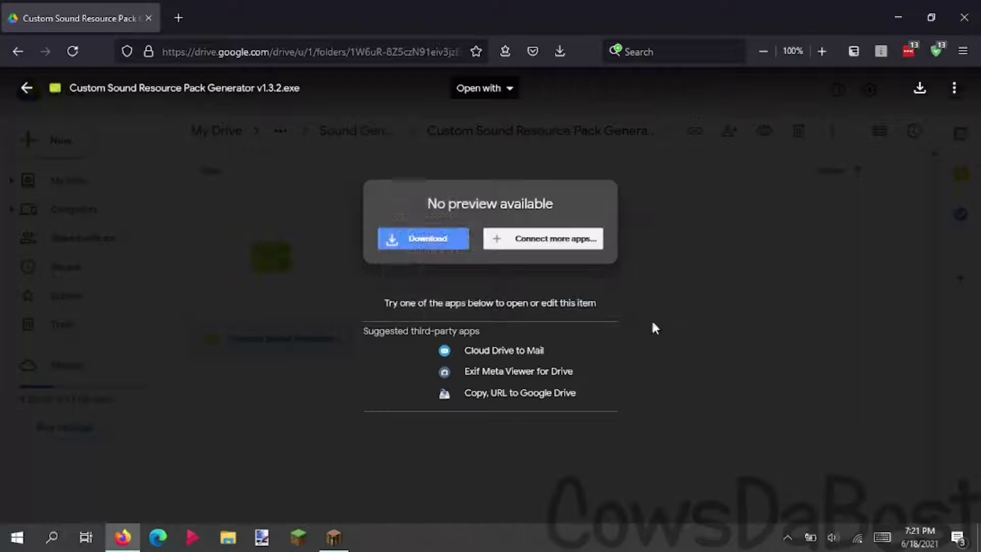
pyautogui.click(358, 318)
# - Minimize Firefox and move the downloaded generator .exe to the middle of the desktop
pyautogui.click(898, 17)
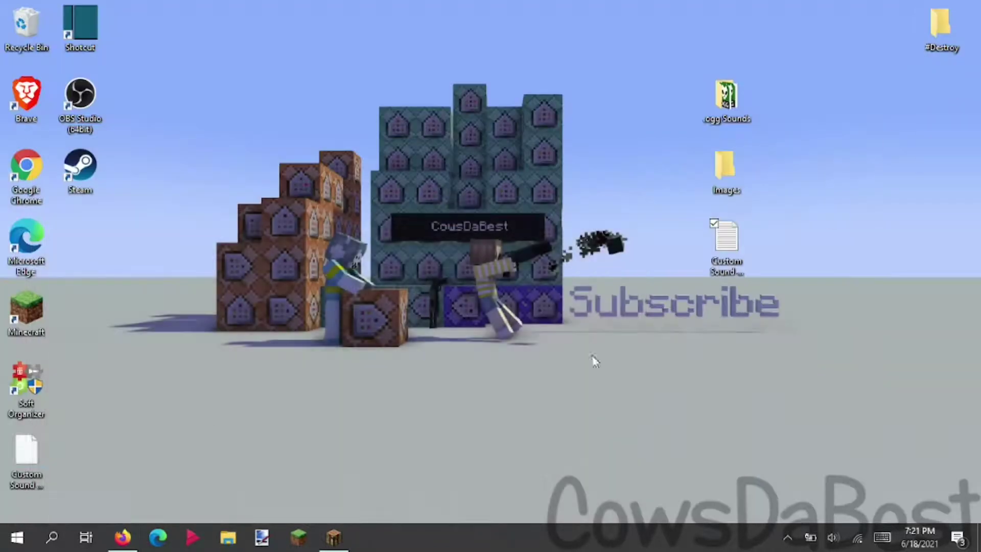
pyautogui.moveTo(26, 450); pyautogui.dragTo(425, 229)
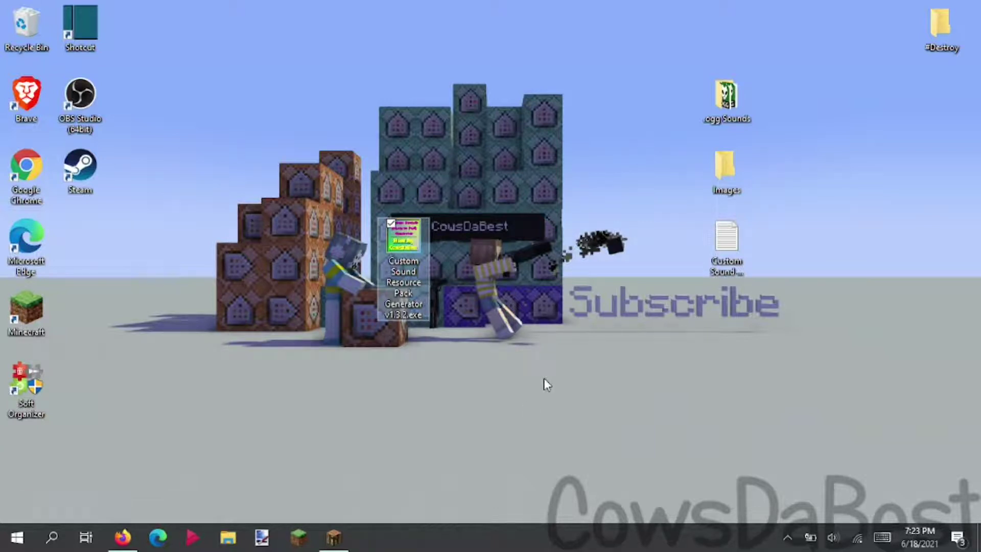
pyautogui.click(561, 314)
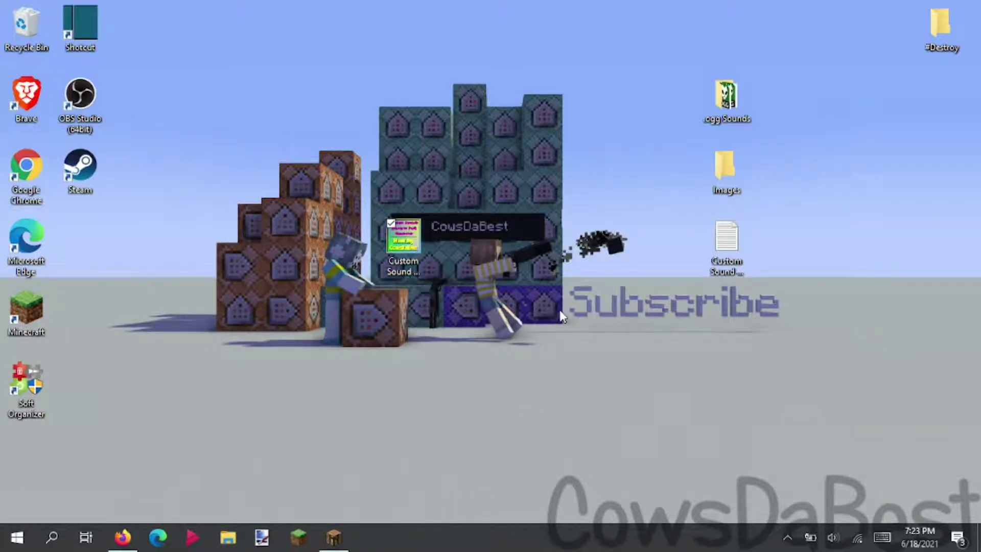
# - Run the unrecognized generator app anyway through SmartScreen's More info option
pyautogui.moveTo(307, 103); pyautogui.dragTo(581, 90)
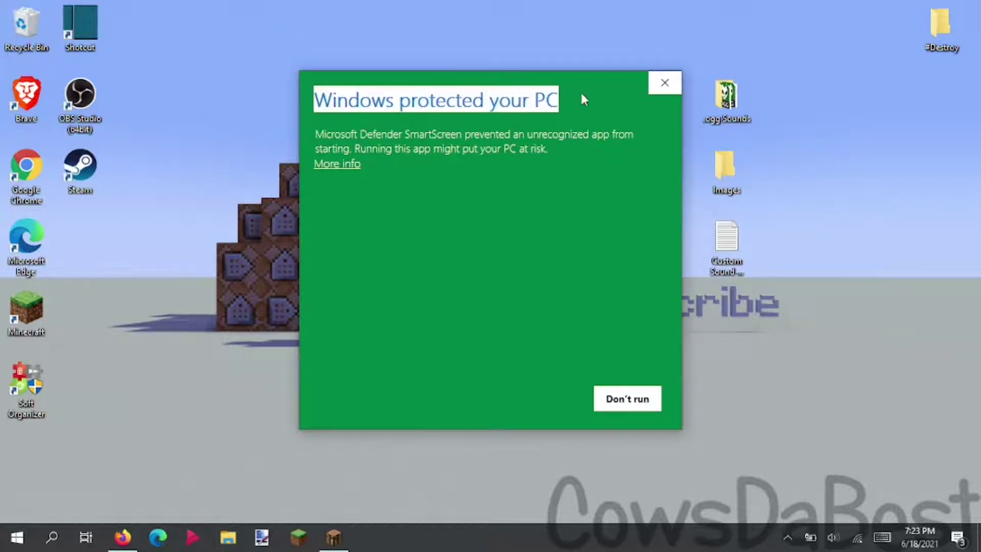
pyautogui.click(538, 100)
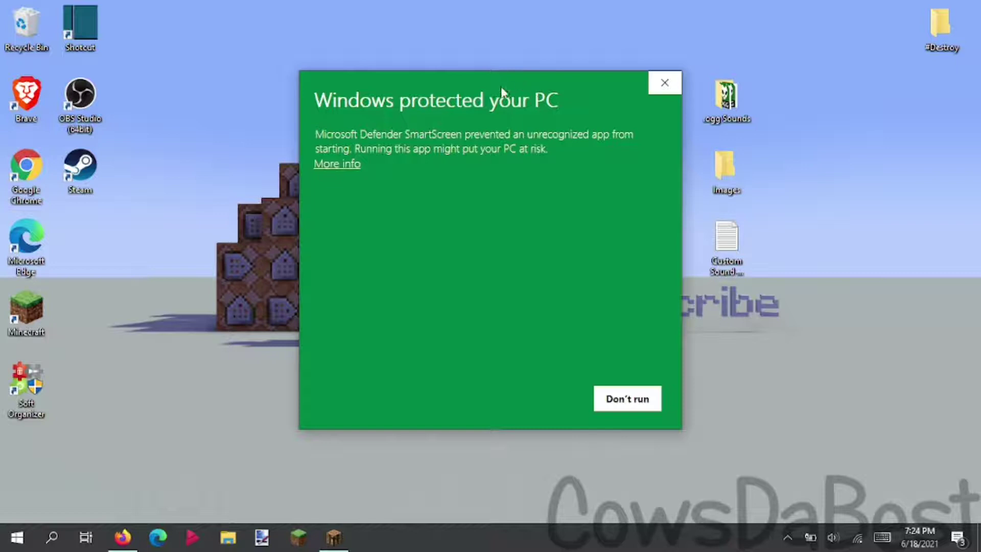
pyautogui.click(339, 165)
pyautogui.click(541, 401)
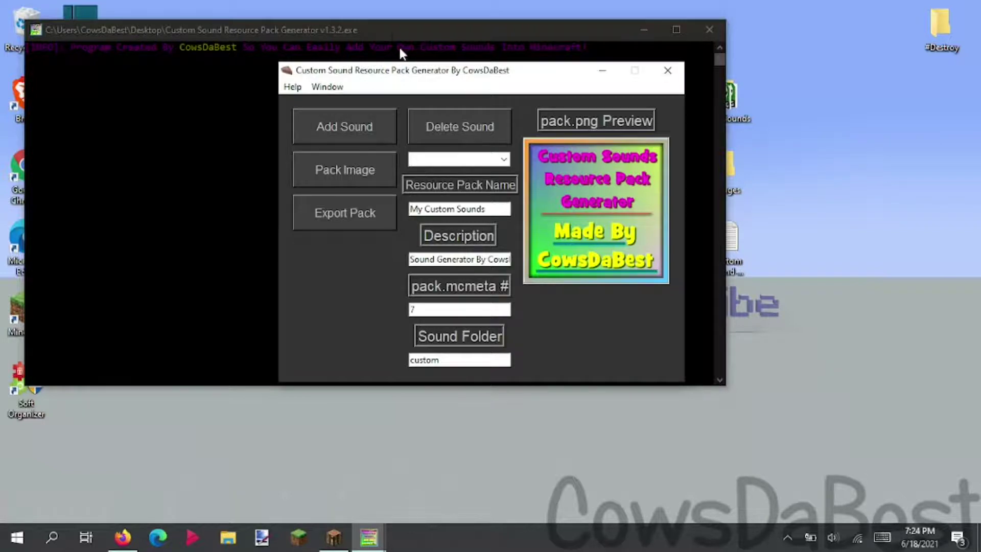
# - Clear the console's text selection, then raise the generator window and drag it right
pyautogui.click(213, 41)
pyautogui.moveTo(26, 45); pyautogui.dragTo(597, 26)
pyautogui.click(573, 97)
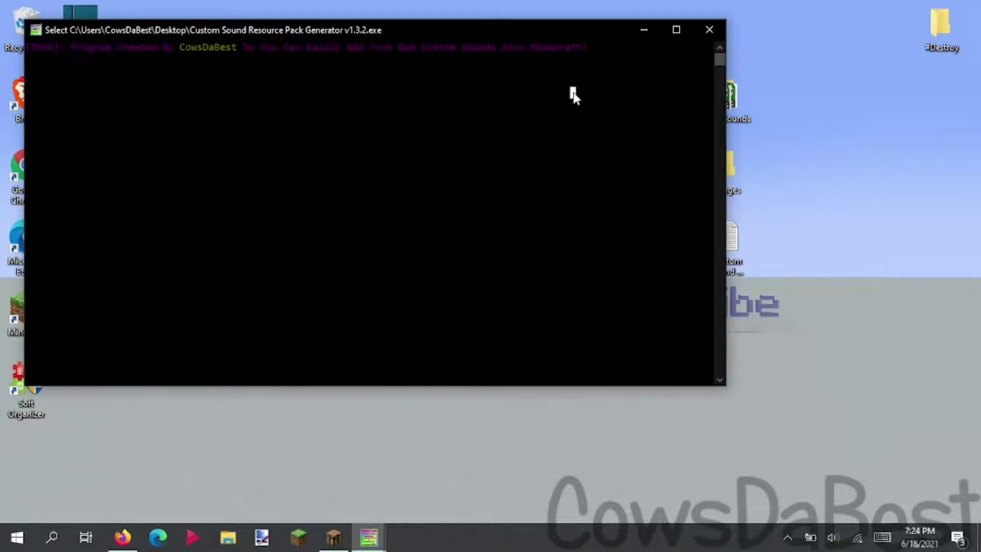
pyautogui.rightClick(600, 119)
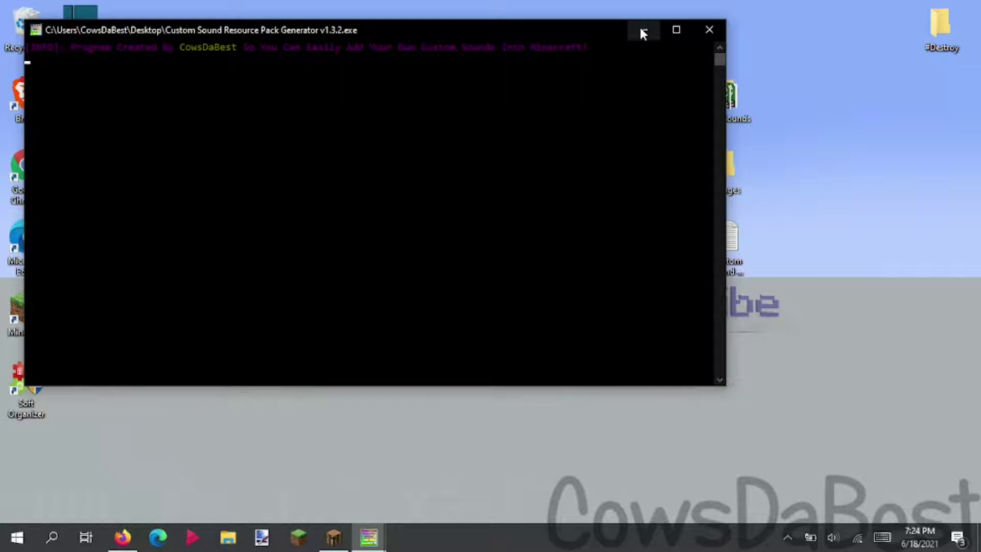
pyautogui.moveTo(377, 538)
pyautogui.click(443, 470)
pyautogui.moveTo(483, 80); pyautogui.dragTo(555, 86)
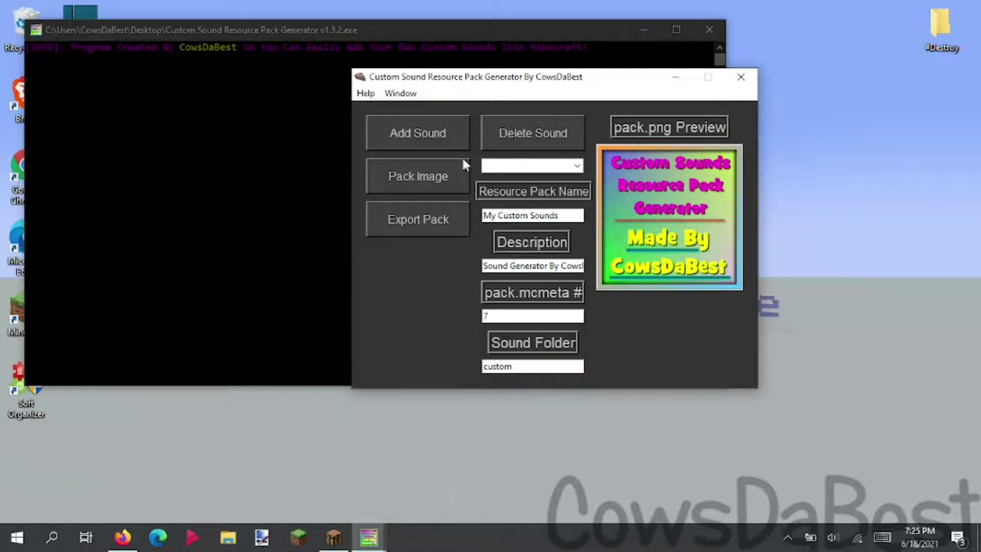
pyautogui.click(443, 176)
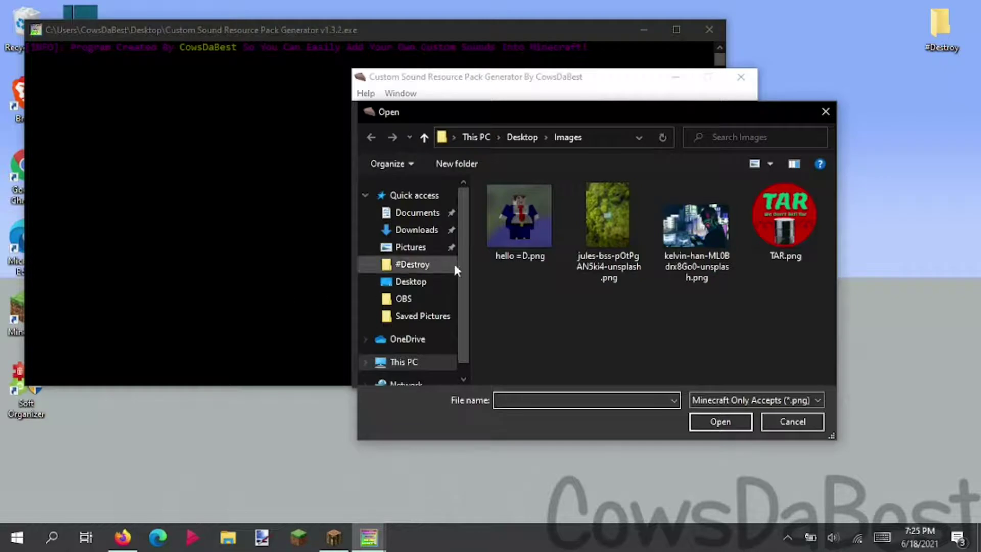
pyautogui.click(503, 258)
pyautogui.click(698, 422)
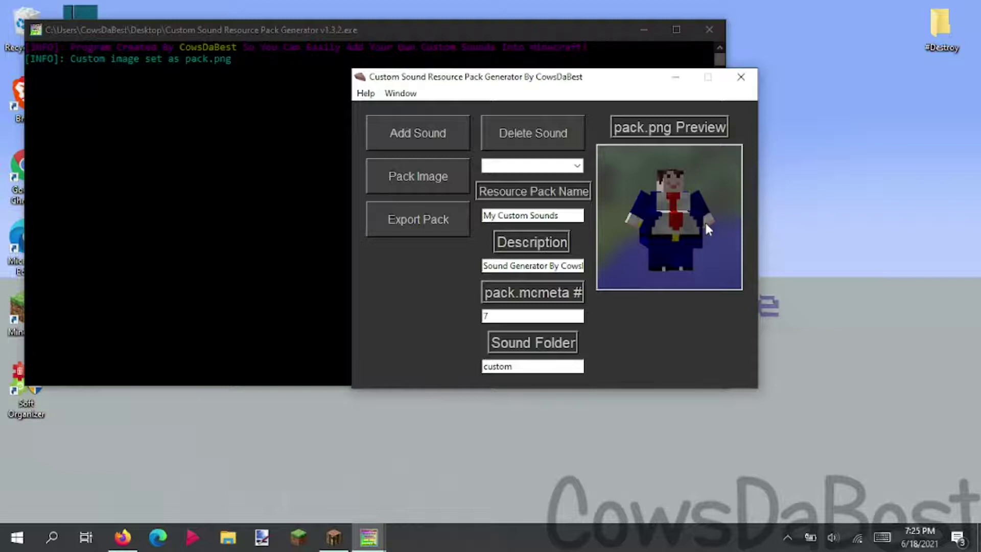
pyautogui.click(440, 178)
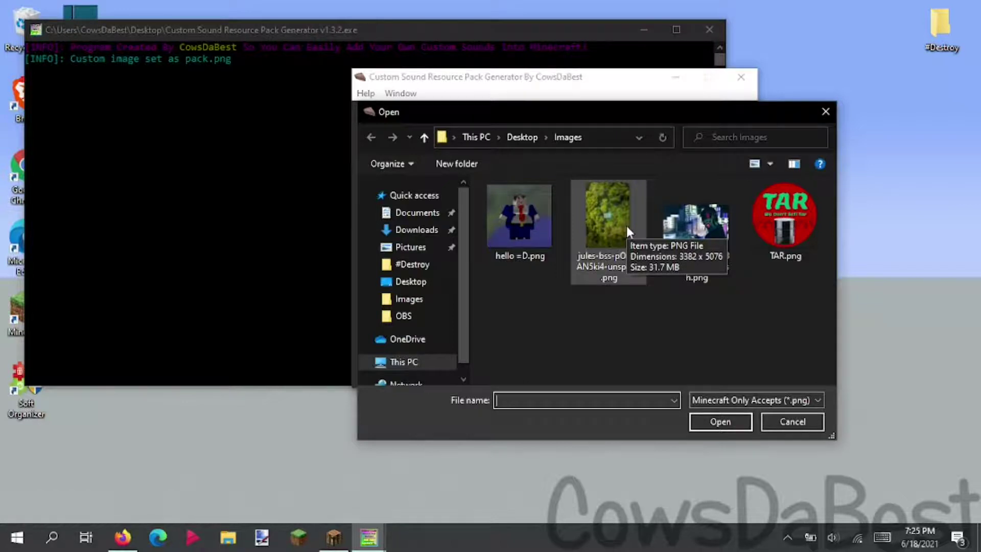
pyautogui.click(713, 239)
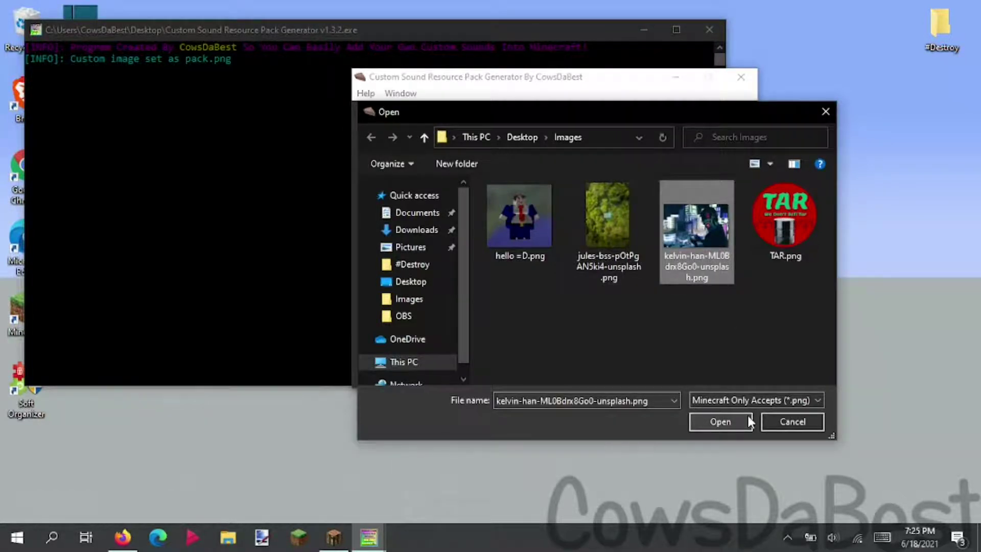
pyautogui.click(749, 417)
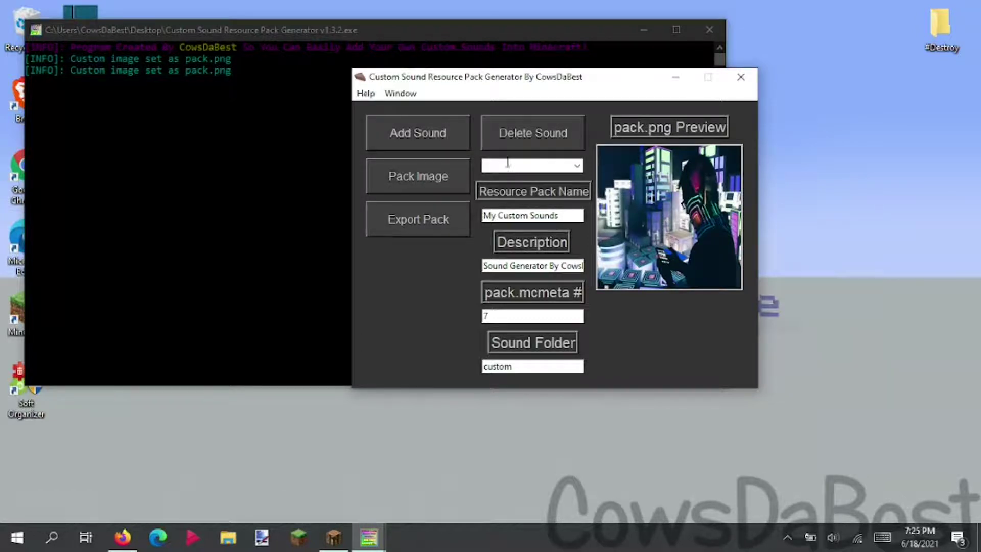
# - Set hello =D.png as the pack image again and reposition the console
pyautogui.click(437, 176)
pyautogui.click(519, 214)
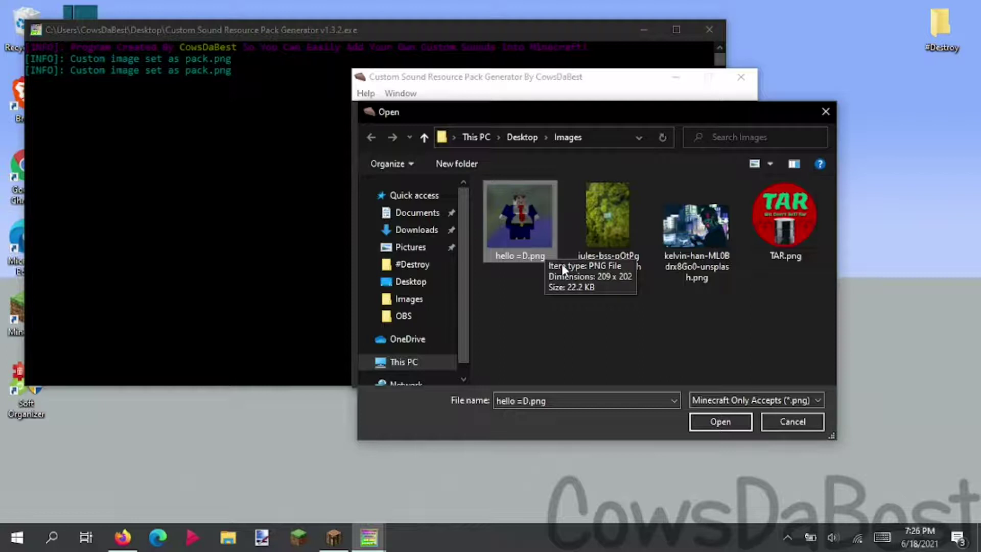
pyautogui.click(720, 424)
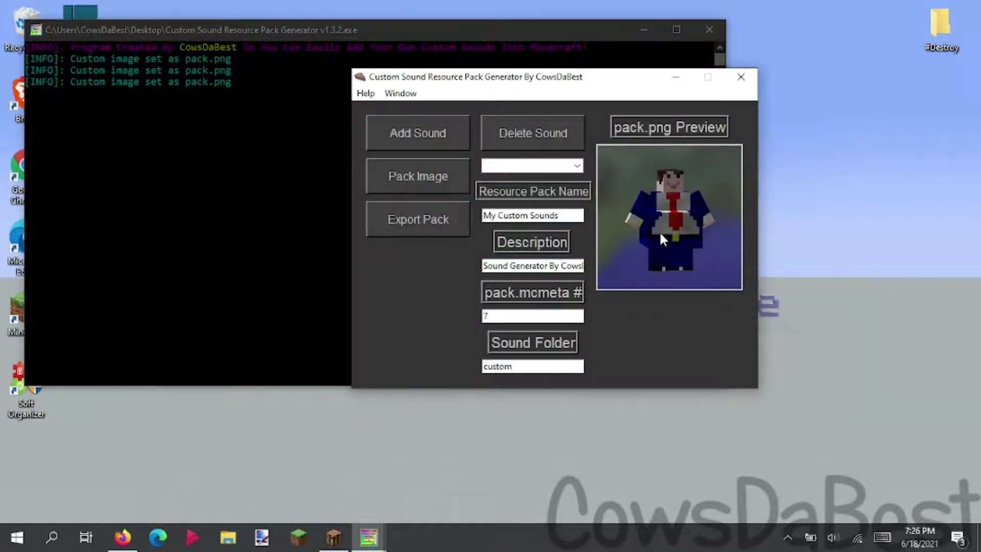
pyautogui.moveTo(257, 29); pyautogui.dragTo(287, 53)
pyautogui.moveTo(107, 83); pyautogui.dragTo(669, 48)
pyautogui.click(426, 403)
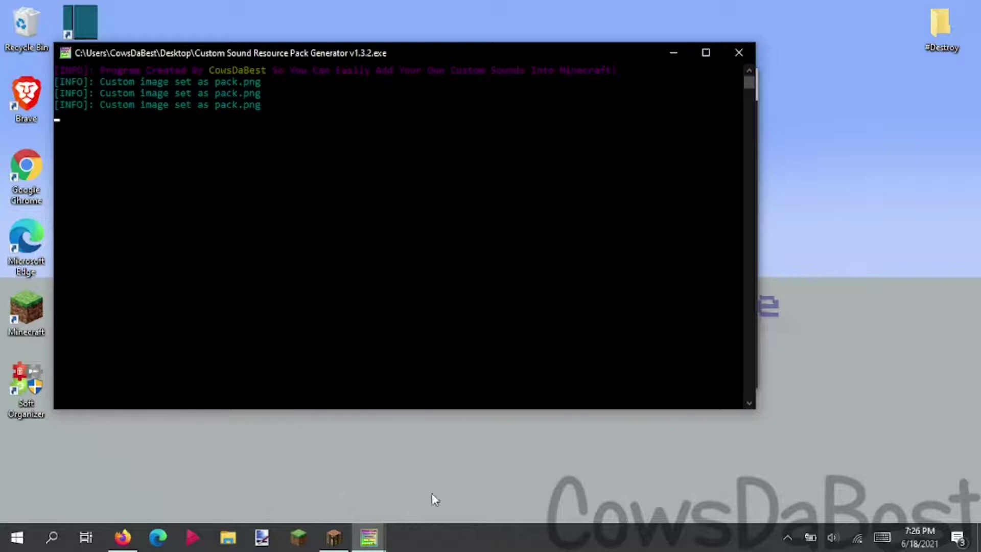
# - Cancel the Pack Image chooser to revert to the default pack.png
pyautogui.moveTo(369, 537)
pyautogui.click(453, 489)
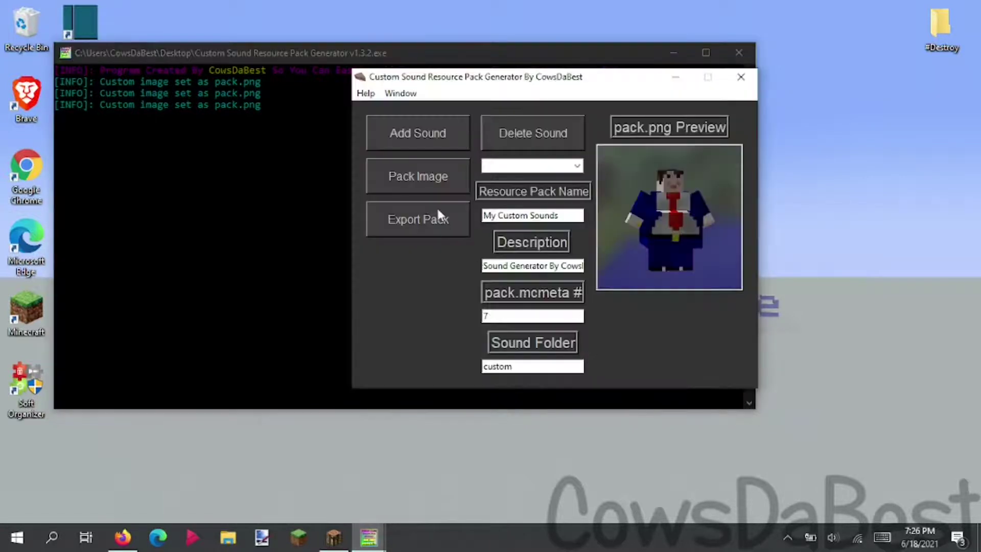
pyautogui.click(691, 266)
pyautogui.click(806, 424)
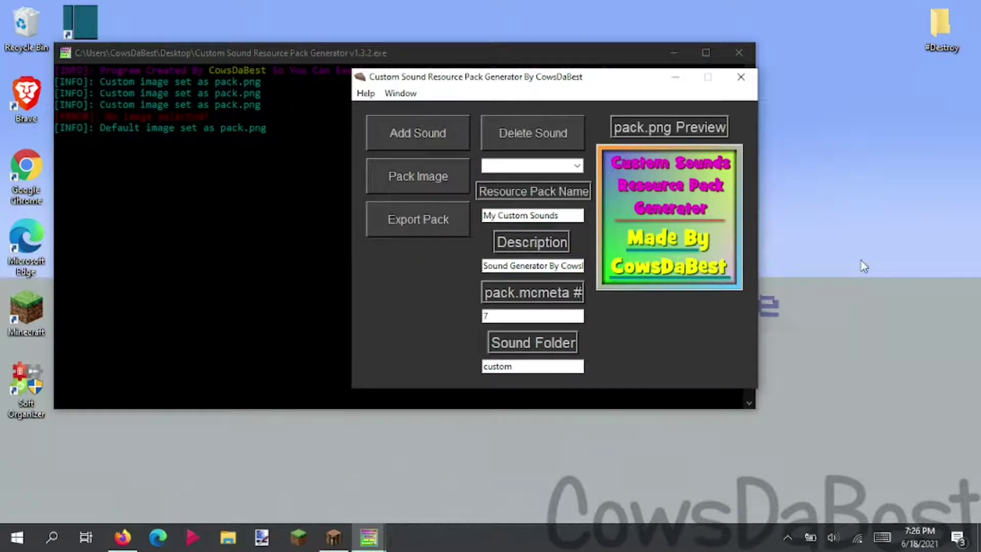
# - Set hello =D.png as the pack image once more
pyautogui.click(418, 176)
pyautogui.click(522, 220)
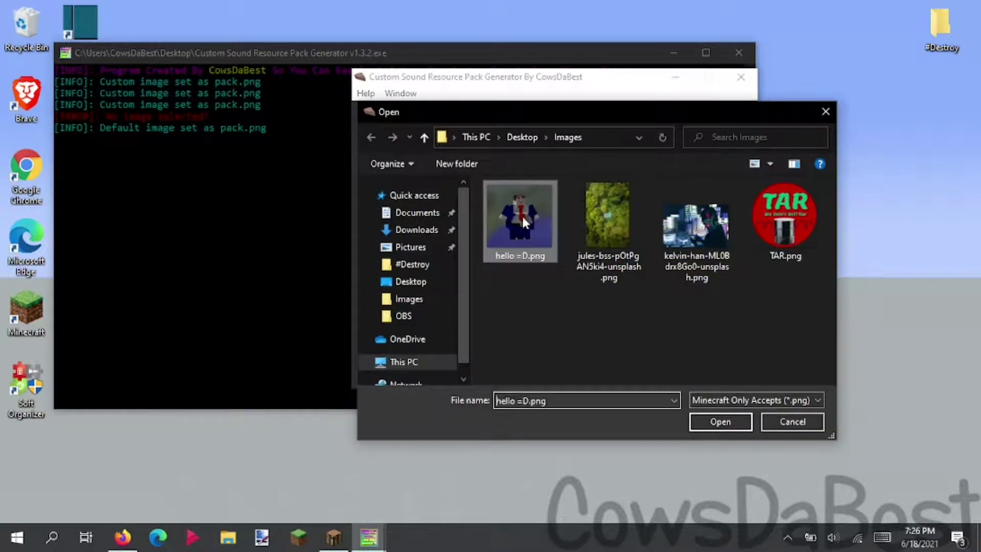
pyautogui.click(744, 419)
# - Try adding Crashing.ogg from the .ogg Sounds folder and view the uppercase-letter error in the console
pyautogui.click(426, 135)
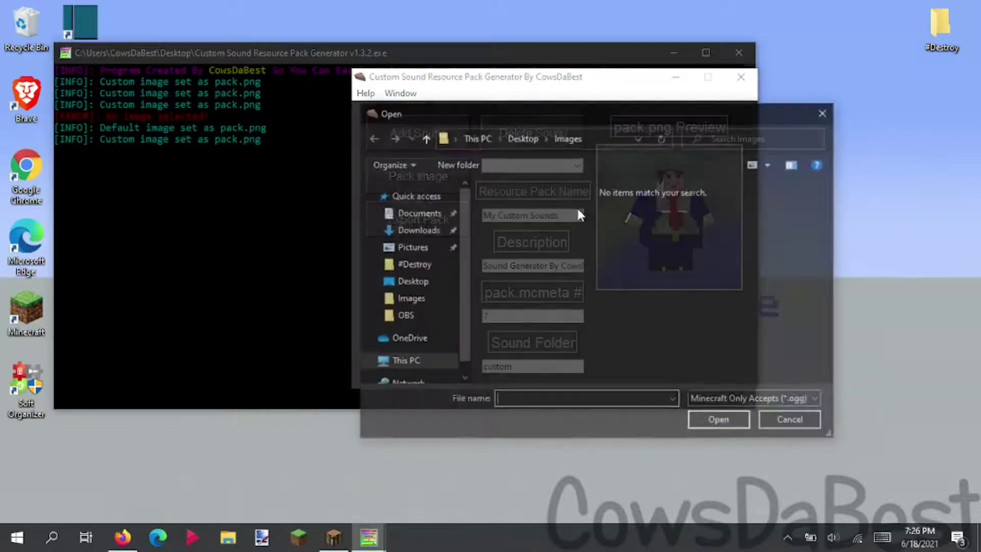
pyautogui.click(522, 145)
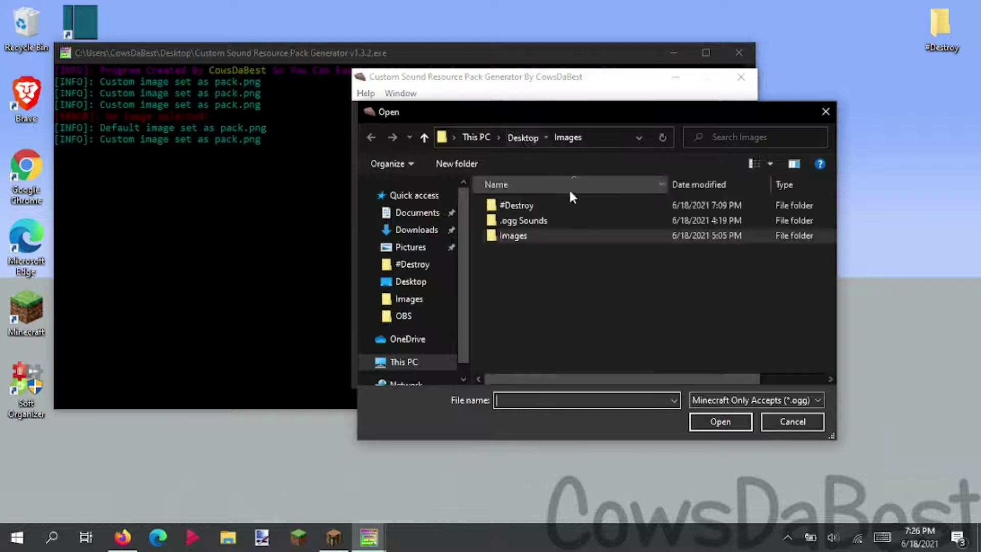
pyautogui.click(577, 220)
pyautogui.doubleClick(523, 219)
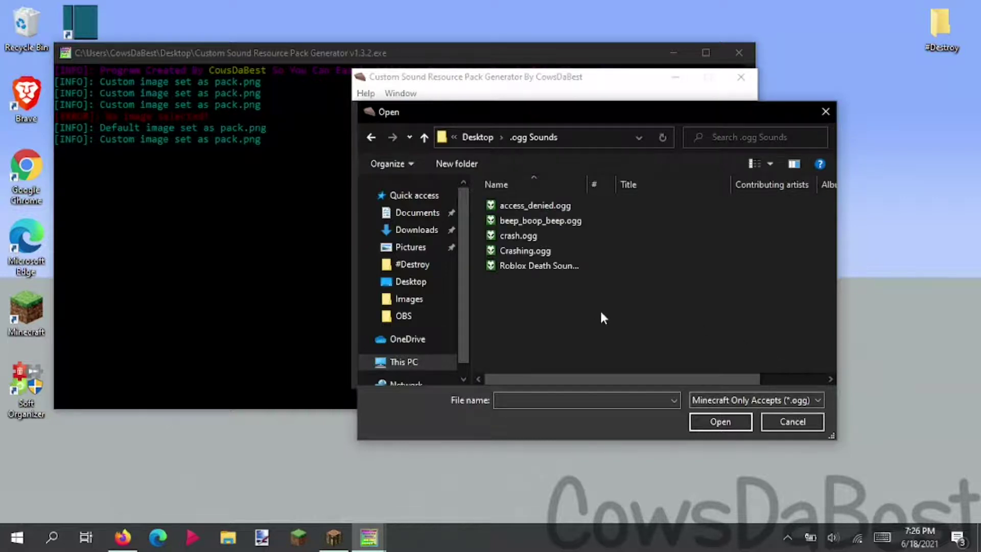
pyautogui.moveTo(534, 235); pyautogui.dragTo(545, 216)
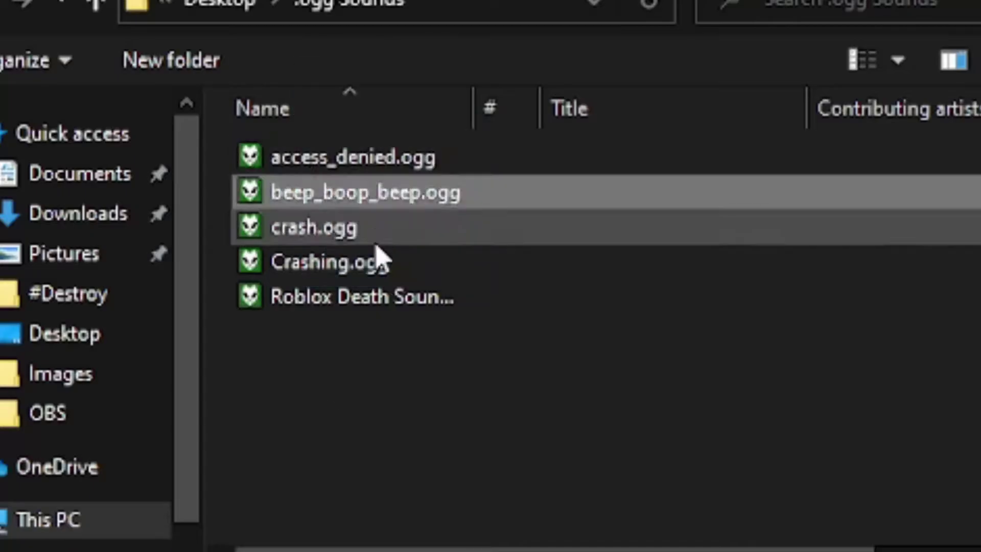
pyautogui.click(381, 261)
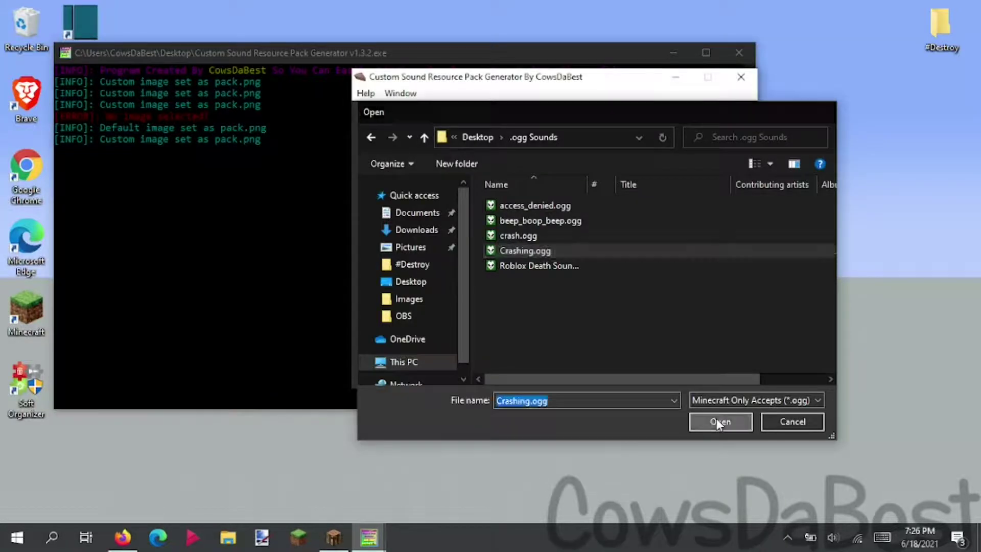
pyautogui.click(716, 419)
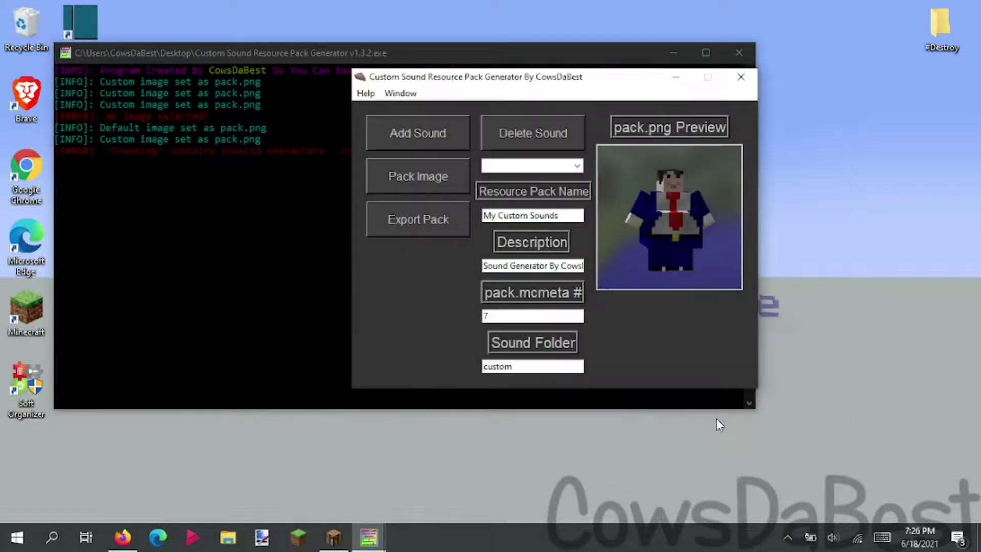
pyautogui.click(243, 75)
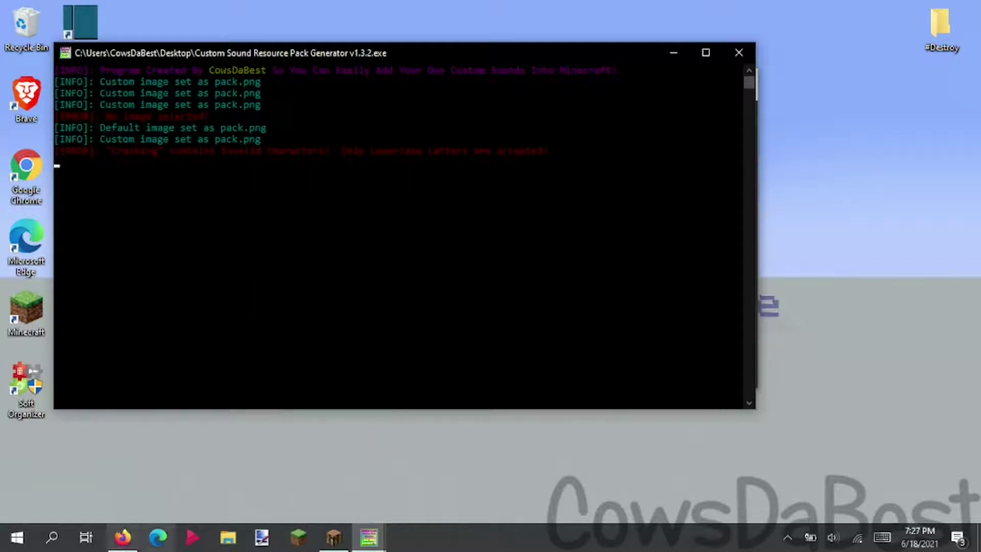
# - Add access_denied.ogg as a sound and check it in the sound list
pyautogui.click(378, 539)
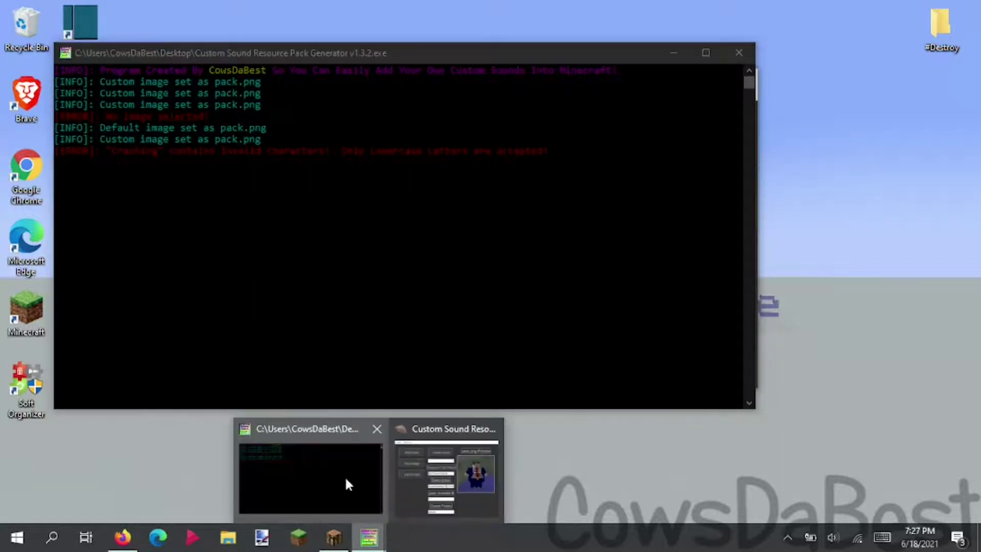
pyautogui.click(444, 478)
pyautogui.click(424, 140)
pyautogui.click(562, 205)
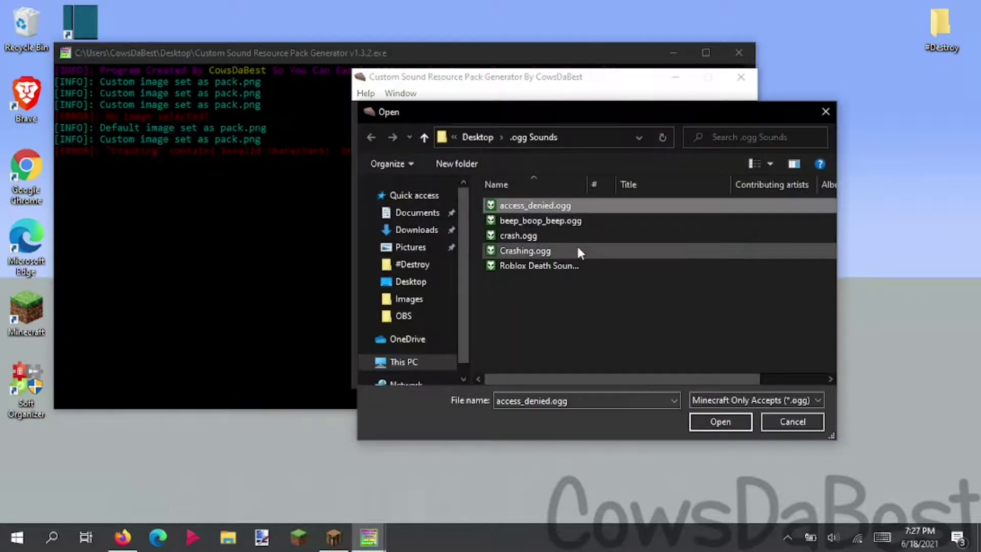
pyautogui.click(731, 421)
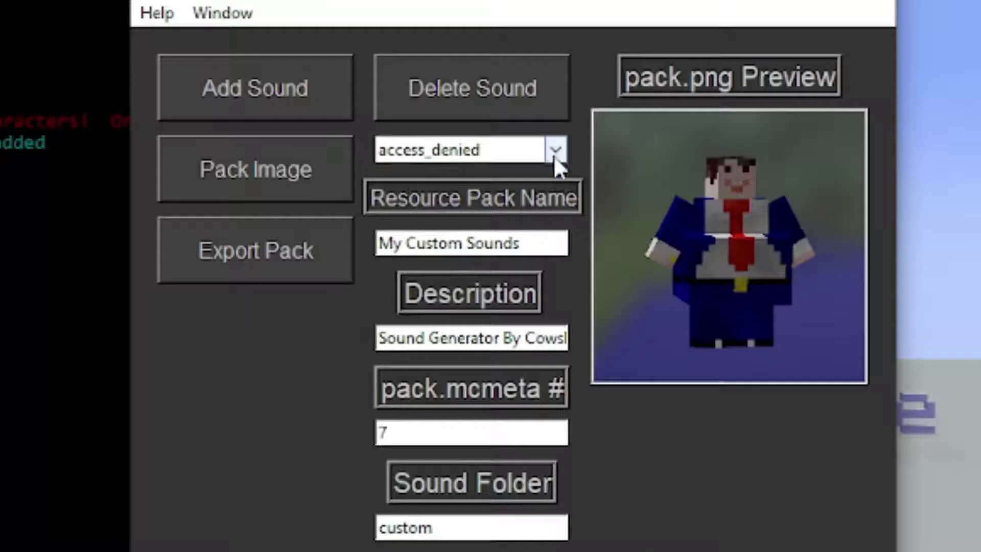
pyautogui.click(555, 153)
pyautogui.click(554, 149)
pyautogui.click(553, 149)
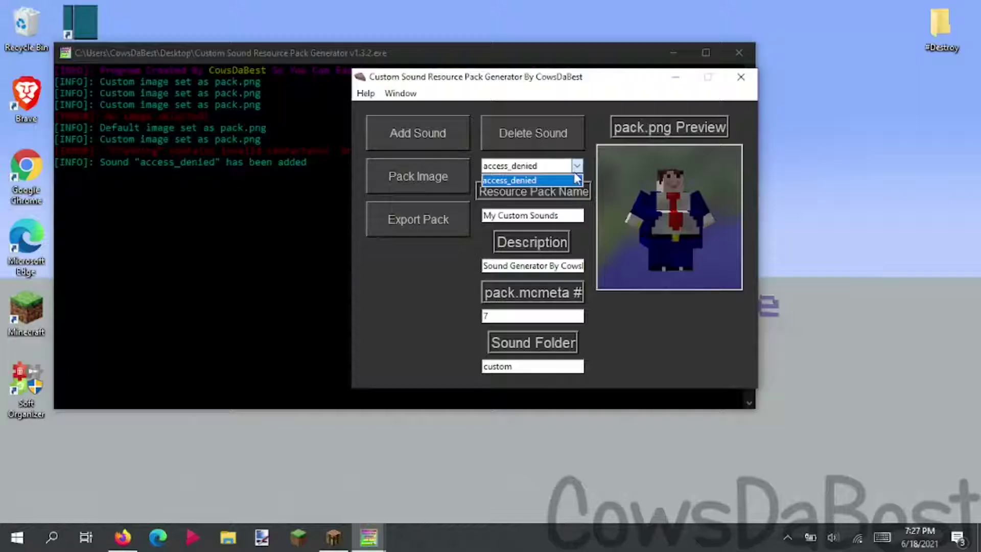
pyautogui.click(556, 150)
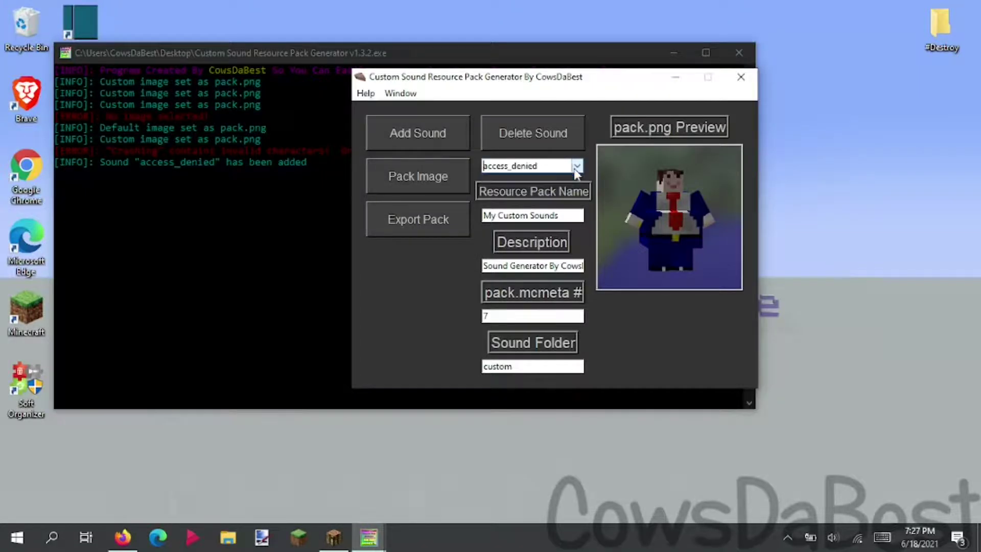
# - Add beep_boop_beep.ogg and crash.ogg as sounds and check the list
pyautogui.click(555, 133)
pyautogui.click(605, 221)
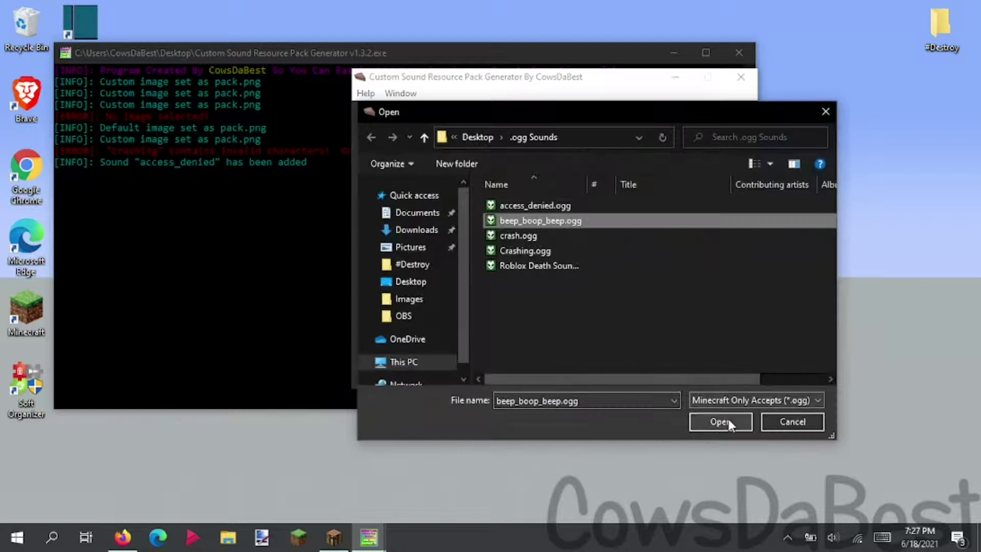
pyautogui.click(731, 420)
pyautogui.click(389, 125)
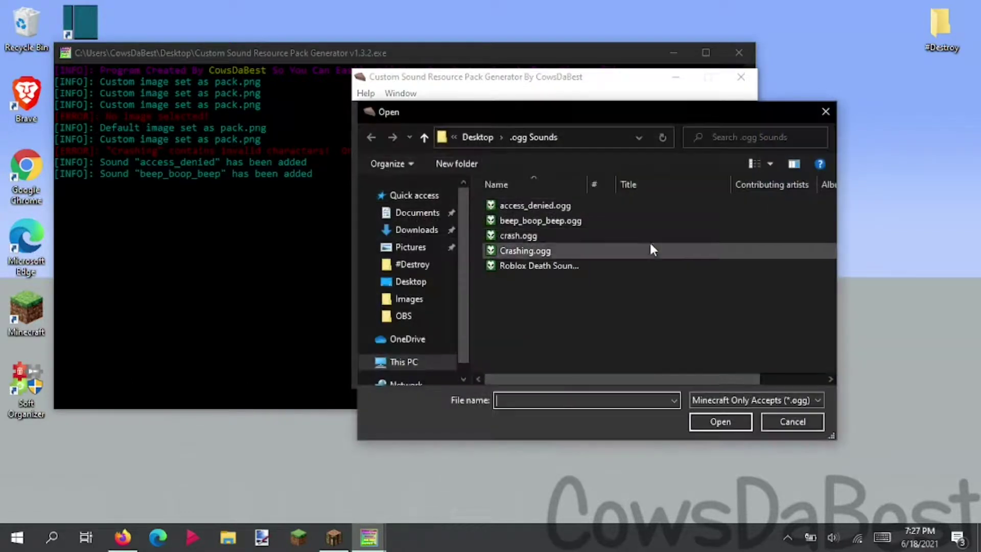
pyautogui.click(606, 236)
pyautogui.click(721, 421)
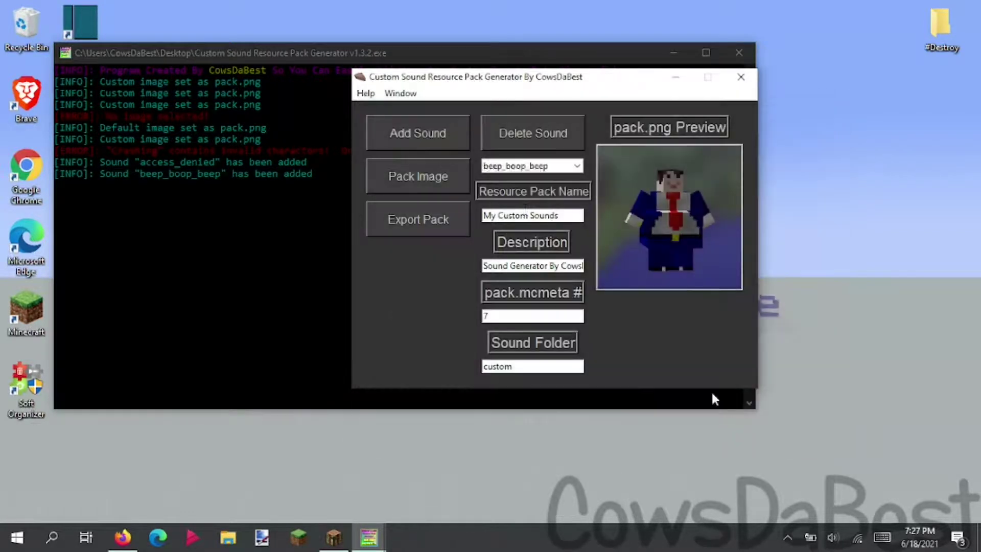
pyautogui.click(580, 165)
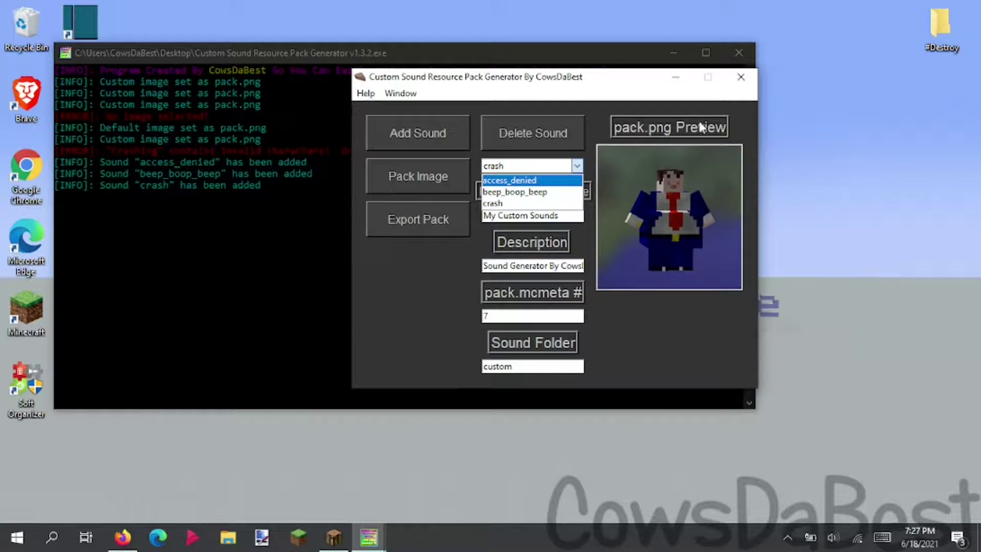
# - Minimize the generator and console windows and open the .ogg Sounds folder
pyautogui.click(682, 80)
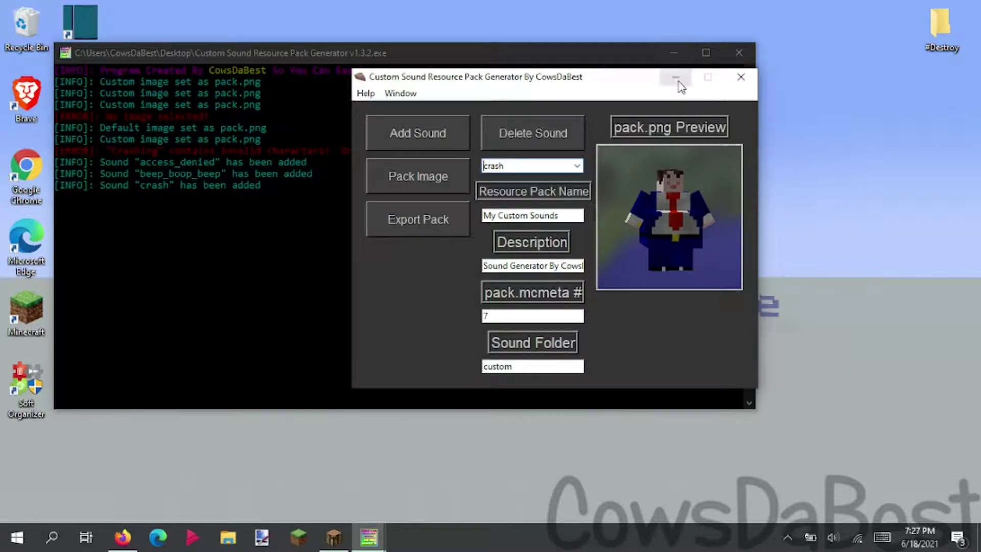
pyautogui.click(681, 77)
pyautogui.click(696, 53)
pyautogui.doubleClick(715, 102)
# - Rename Crashing.ogg to lowercase crashing.ogg
pyautogui.click(317, 265)
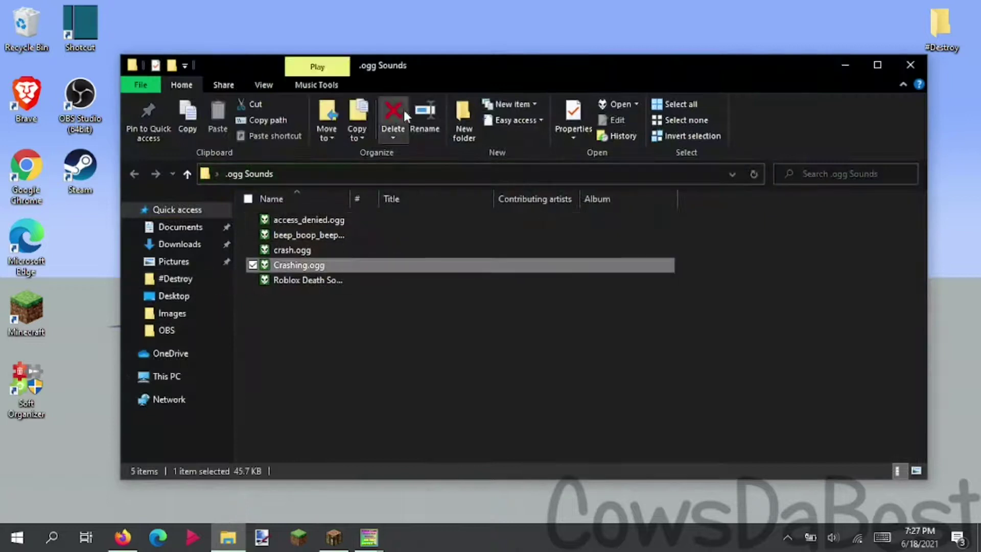
pyautogui.click(434, 110)
pyautogui.press('Right')
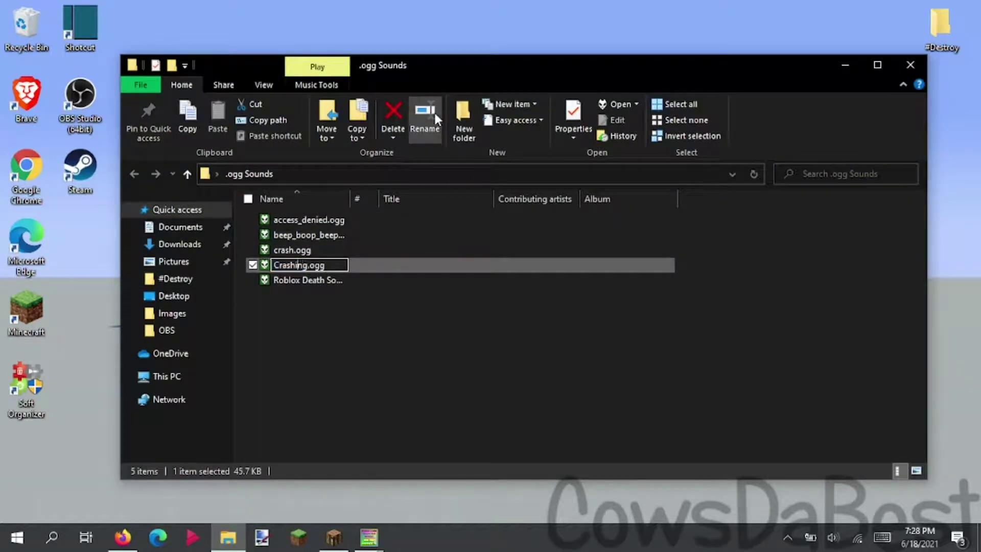
pyautogui.press('BackSpace')
pyautogui.write('c')
pyautogui.press('Return')
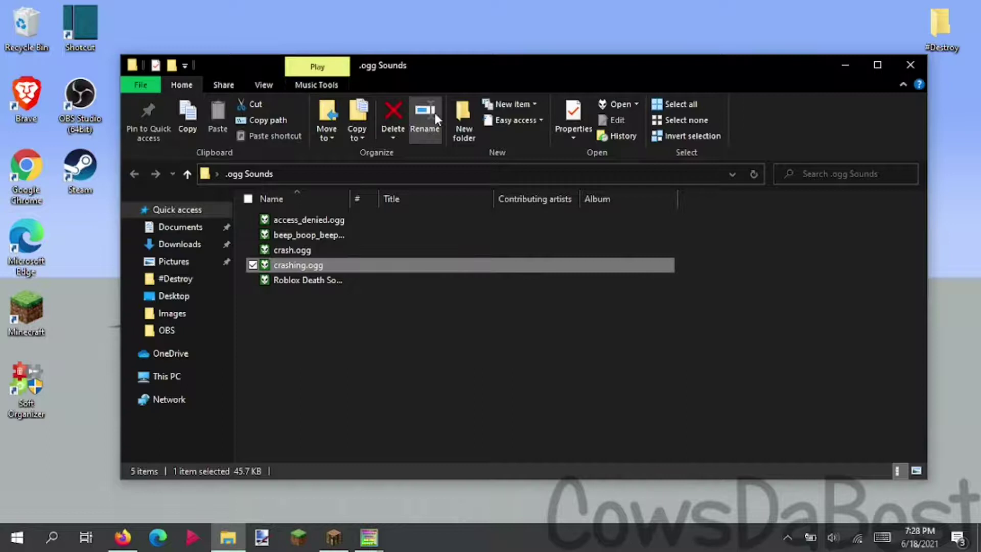
pyautogui.click(845, 65)
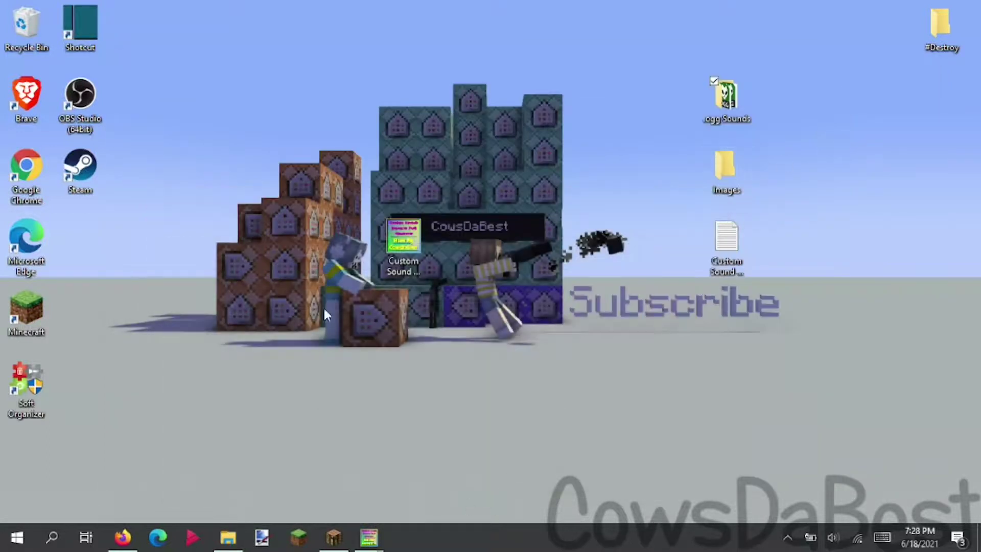
# - Add the renamed crashing.ogg as a sound and confirm it in the list
pyautogui.moveTo(369, 537)
pyautogui.click(464, 465)
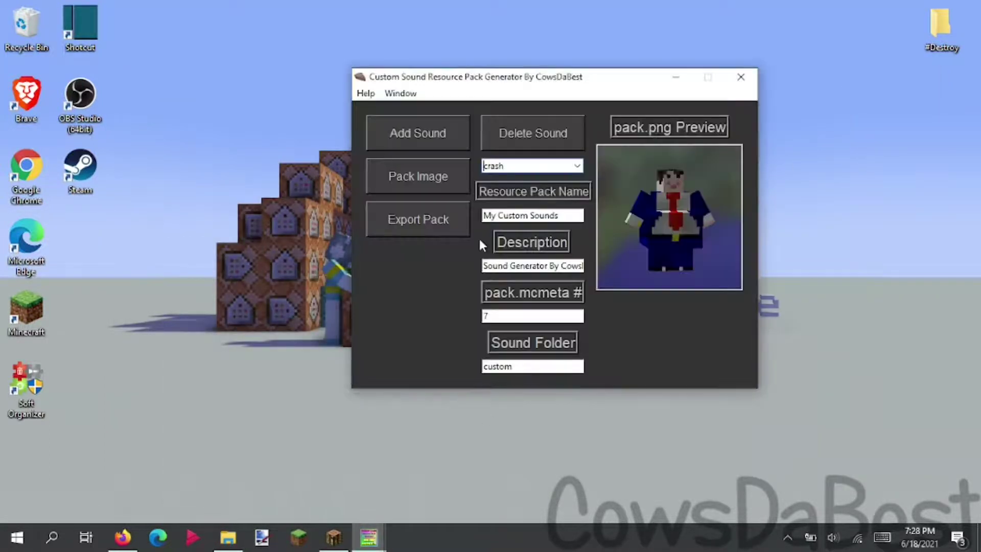
pyautogui.click(431, 134)
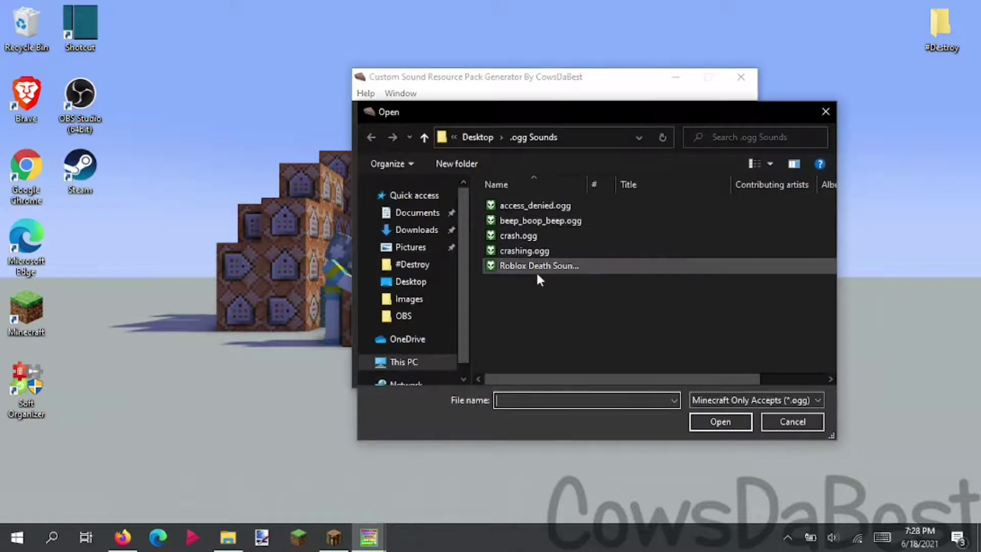
pyautogui.click(534, 250)
pyautogui.click(720, 422)
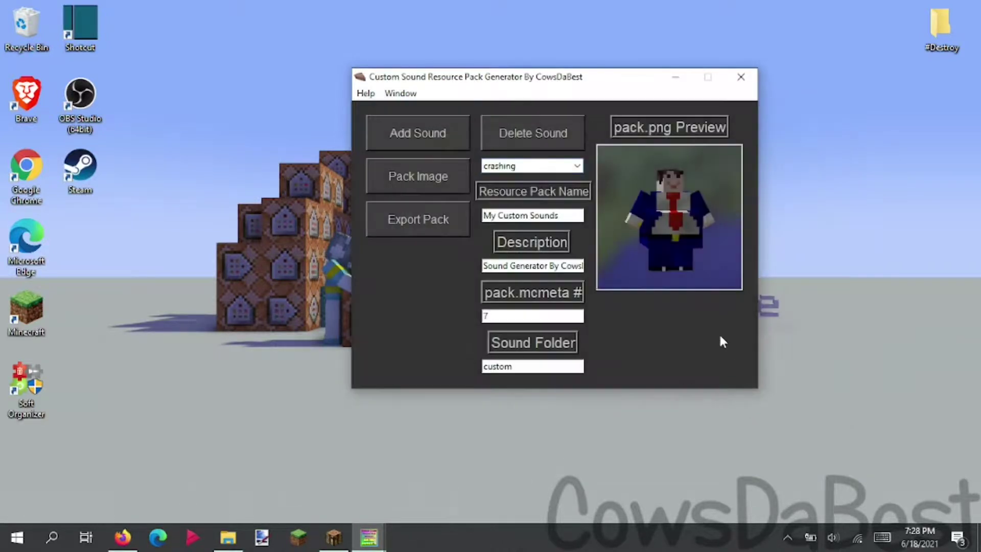
pyautogui.click(577, 166)
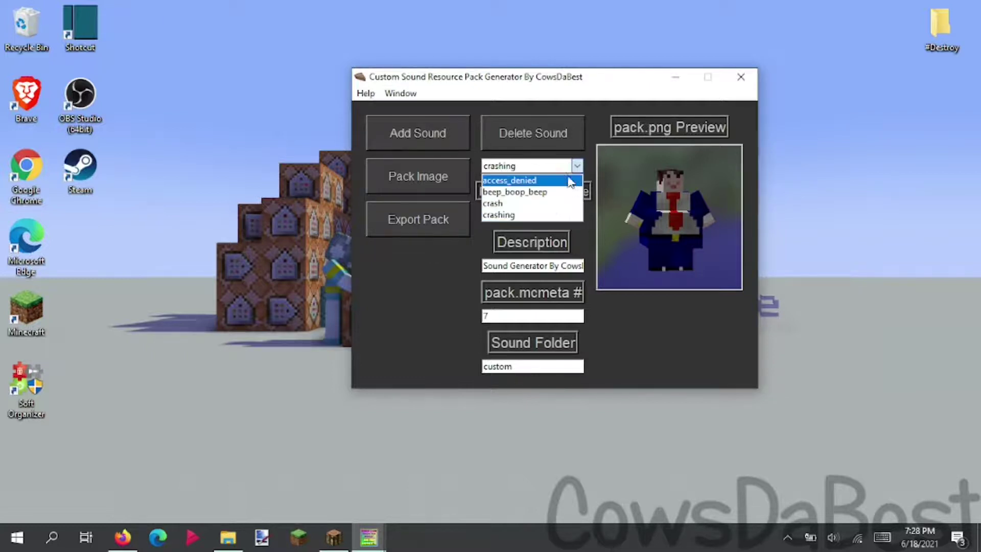
pyautogui.click(598, 306)
# - Select the crash sound, delete it, and check the remaining sounds
pyautogui.click(577, 167)
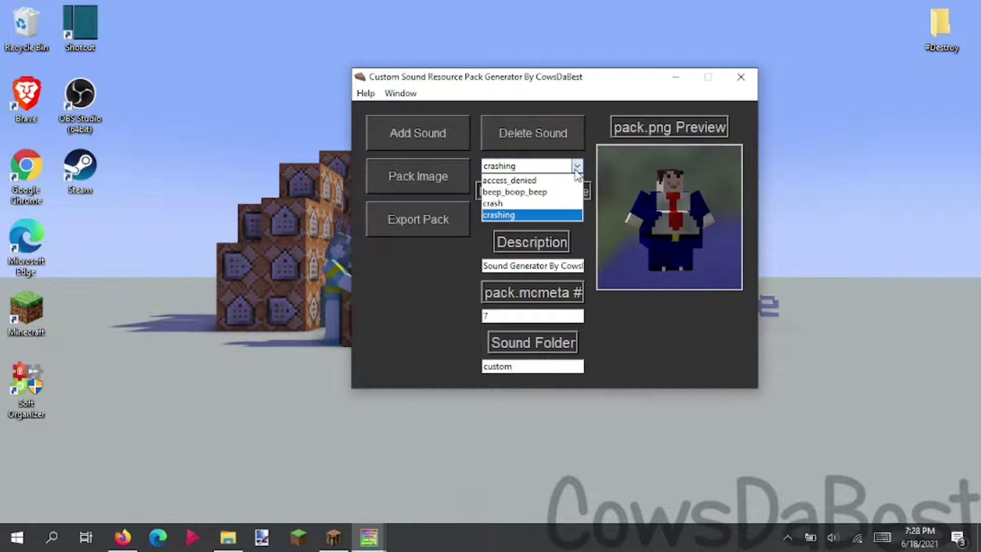
pyautogui.click(568, 203)
pyautogui.click(576, 167)
pyautogui.click(557, 203)
pyautogui.click(547, 148)
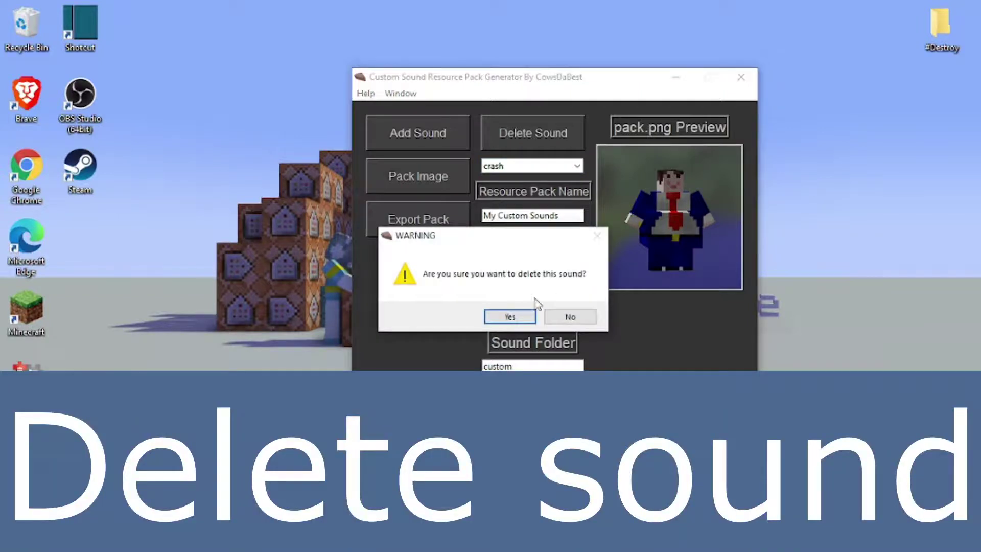
pyautogui.click(508, 315)
pyautogui.click(579, 168)
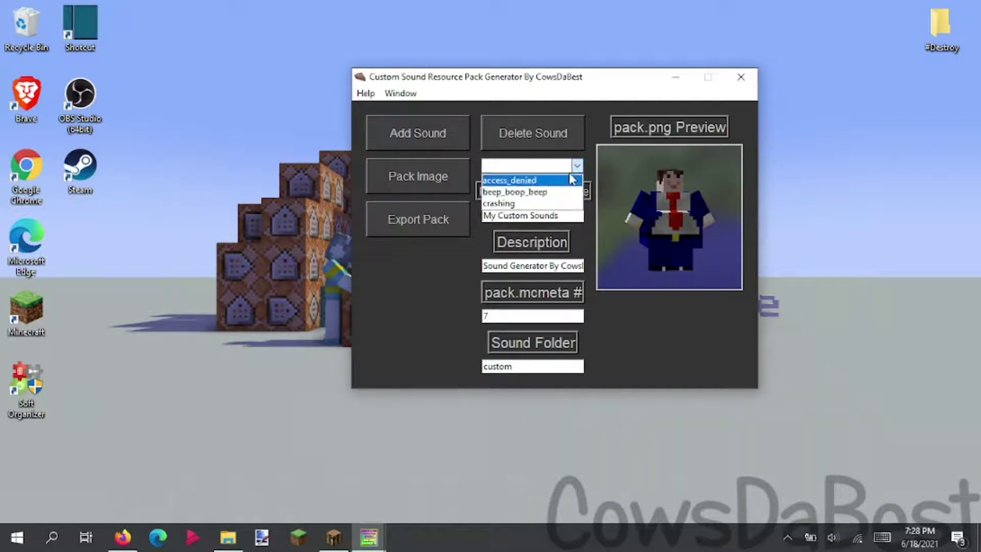
pyautogui.click(457, 152)
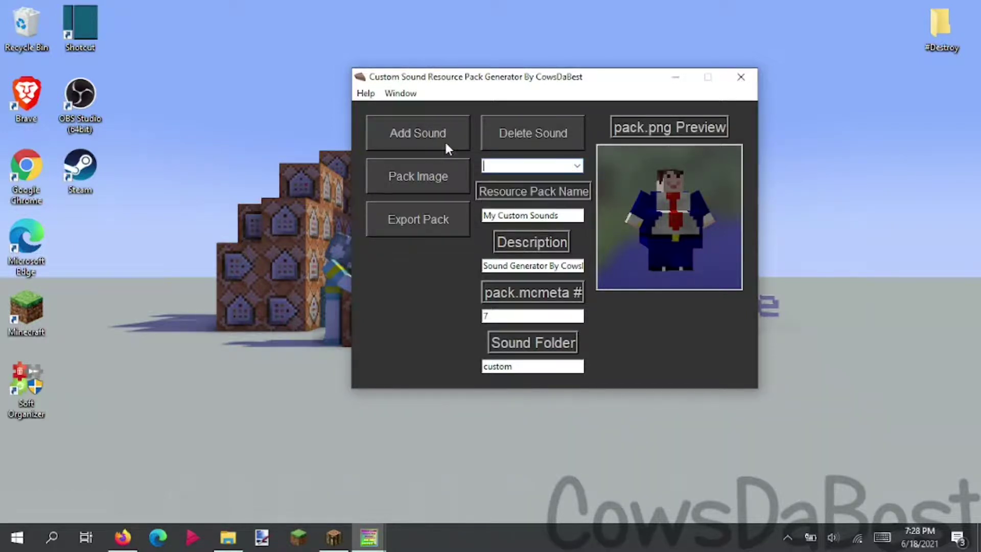
# - Re-add crash.ogg and delete it again, leaving access_denied, beep_boop_beep and crashing
pyautogui.click(447, 139)
pyautogui.click(523, 245)
pyautogui.click(525, 237)
pyautogui.click(720, 423)
pyautogui.click(533, 133)
pyautogui.click(512, 316)
pyautogui.click(574, 166)
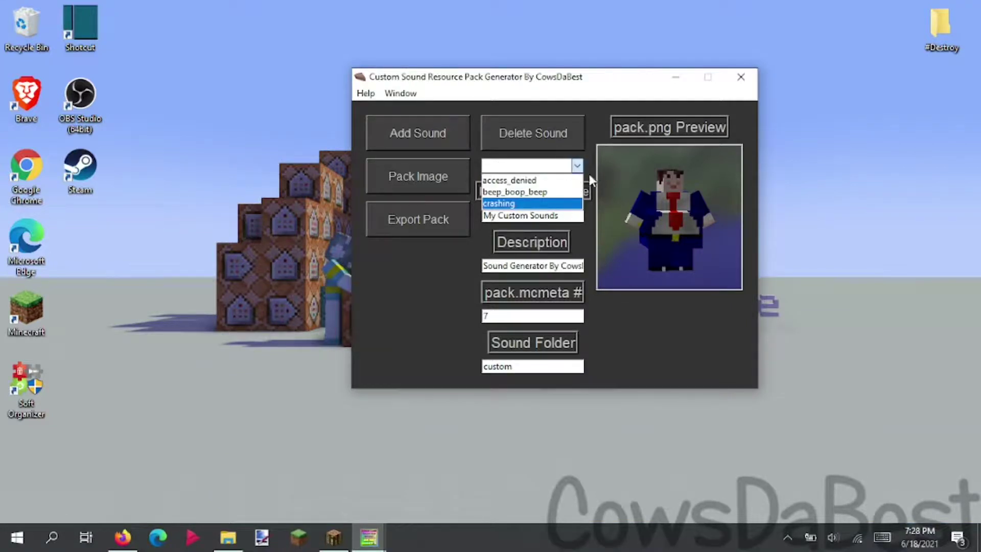
# - Rename the resource pack to 'my sounds pack'
pyautogui.click(585, 173)
pyautogui.moveTo(574, 215); pyautogui.dragTo(175, 177)
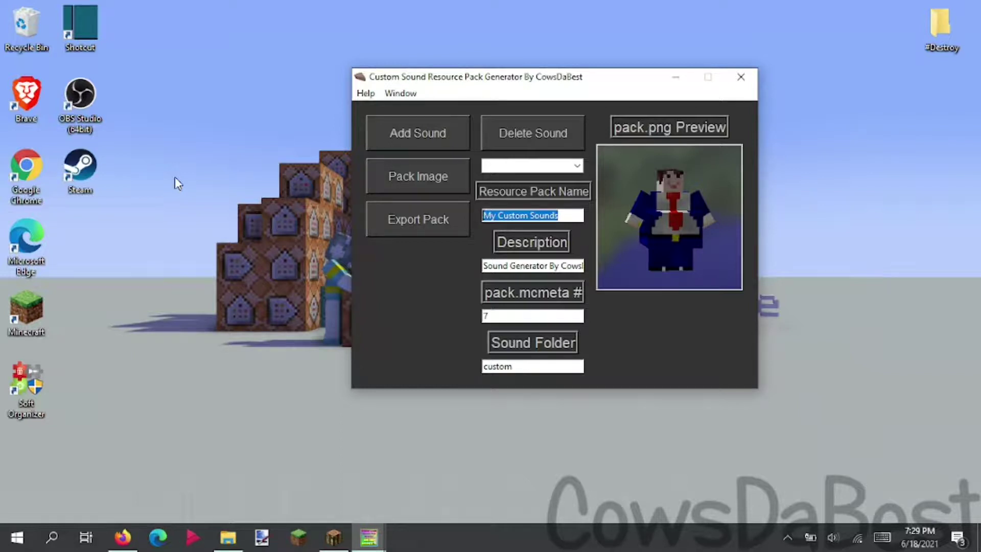
pyautogui.write('my sounds')
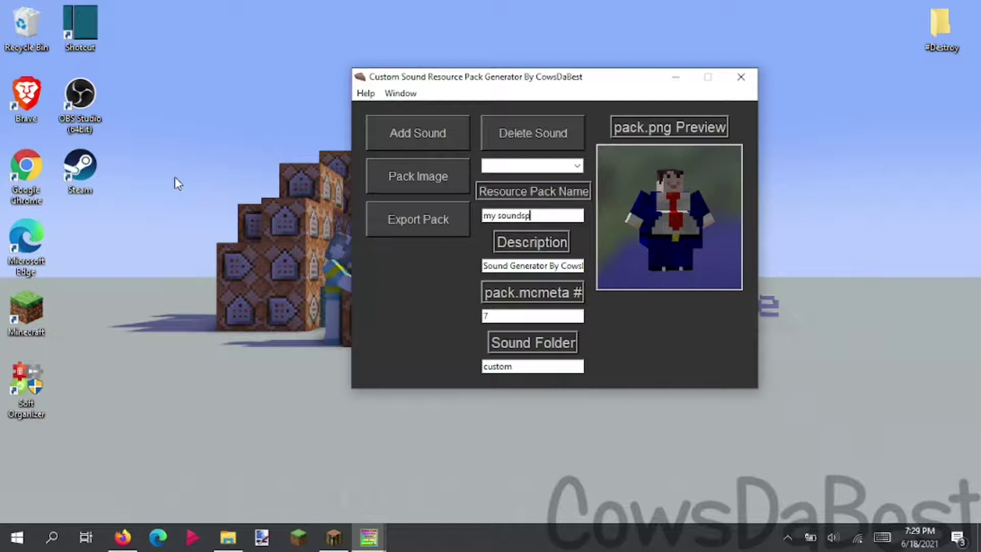
pyautogui.write(' pack')
# - Replace the description with 'casasicbsabhcashcb by cowsdabest' and set the pack format to 6
pyautogui.moveTo(548, 265); pyautogui.dragTo(511, 265)
pyautogui.hotkey('ctrl', 'a')
pyautogui.press('BackSpace')
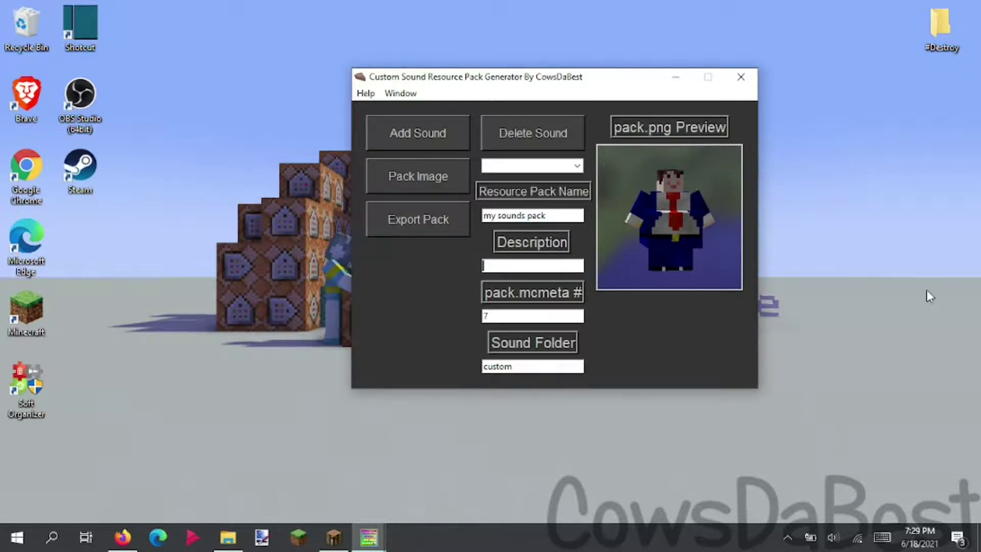
pyautogui.write('casasicbsabhcashcb by')
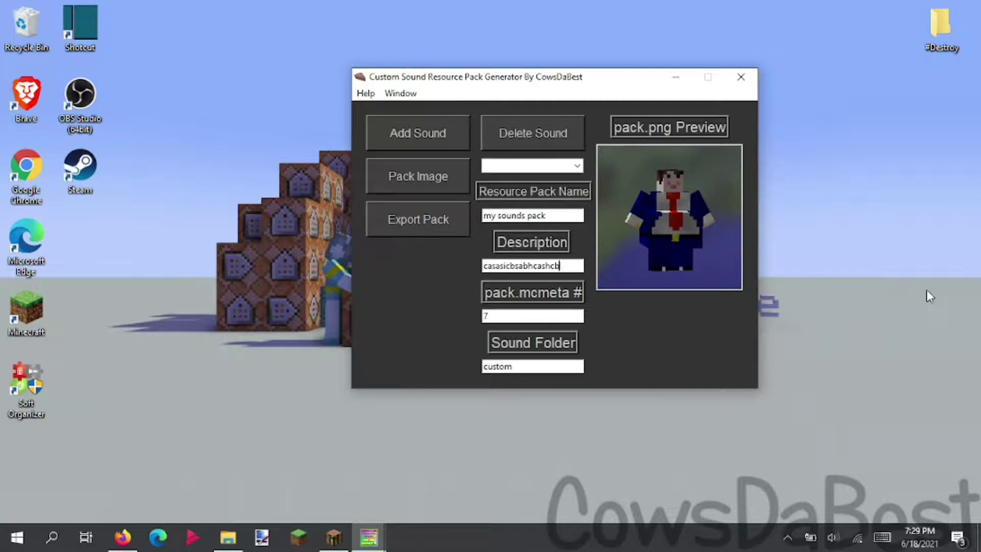
pyautogui.write(' cowsdabest')
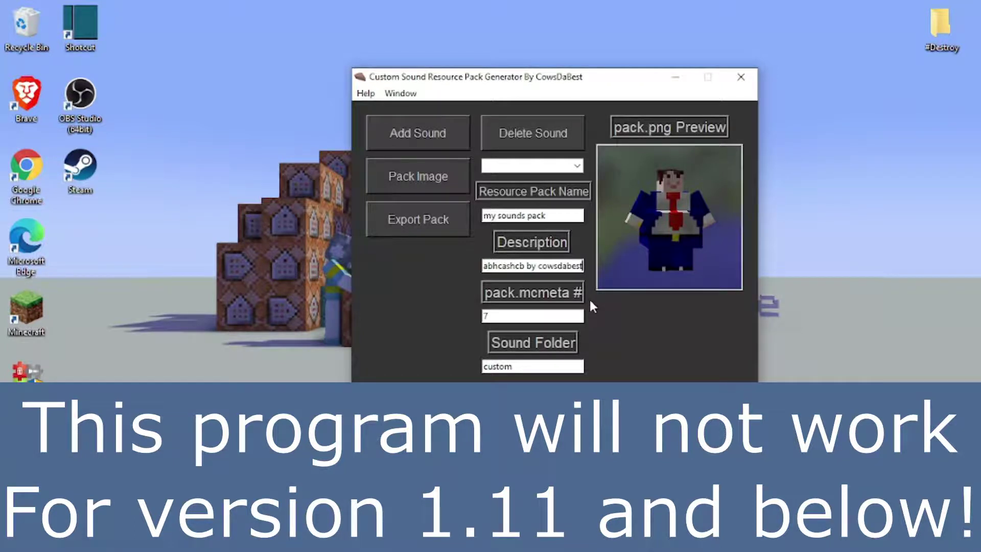
pyautogui.press('Tab')
pyautogui.write('1')
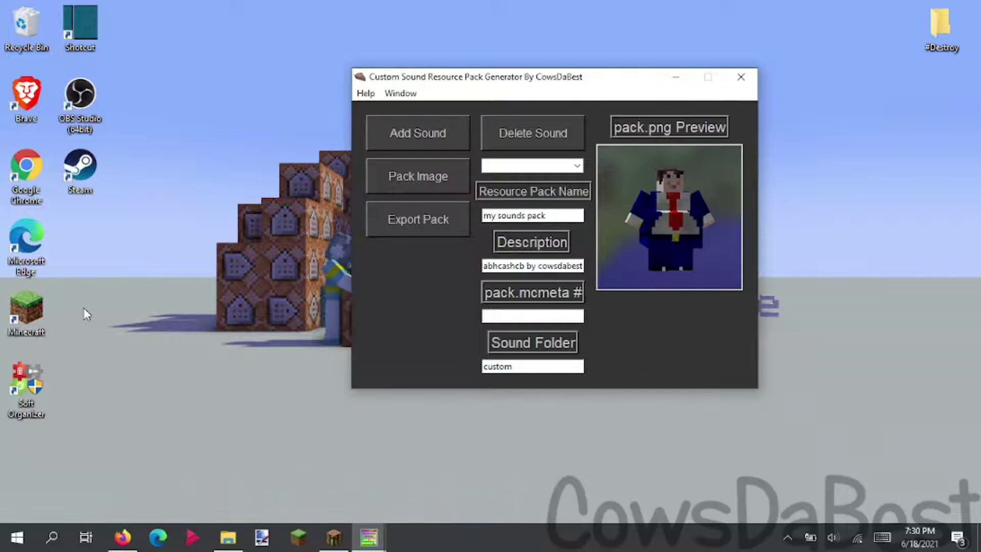
pyautogui.press('BackSpace')
pyautogui.write('6')
# - Name the sound folder 'my sounds' and try exporting the pack, which fails with an error
pyautogui.click(556, 367)
pyautogui.doubleClick(518, 366)
pyautogui.write('my sounds')
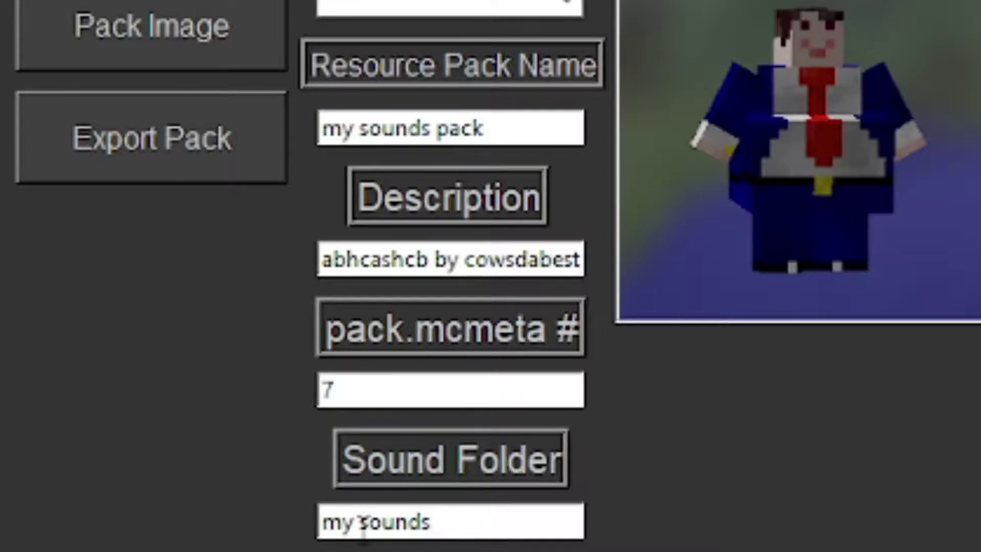
pyautogui.click(184, 142)
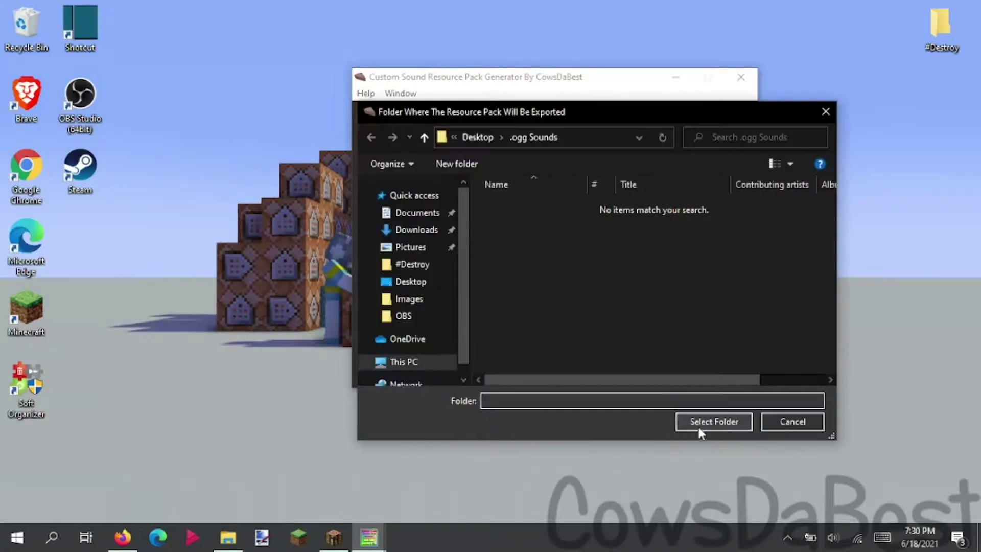
pyautogui.click(698, 427)
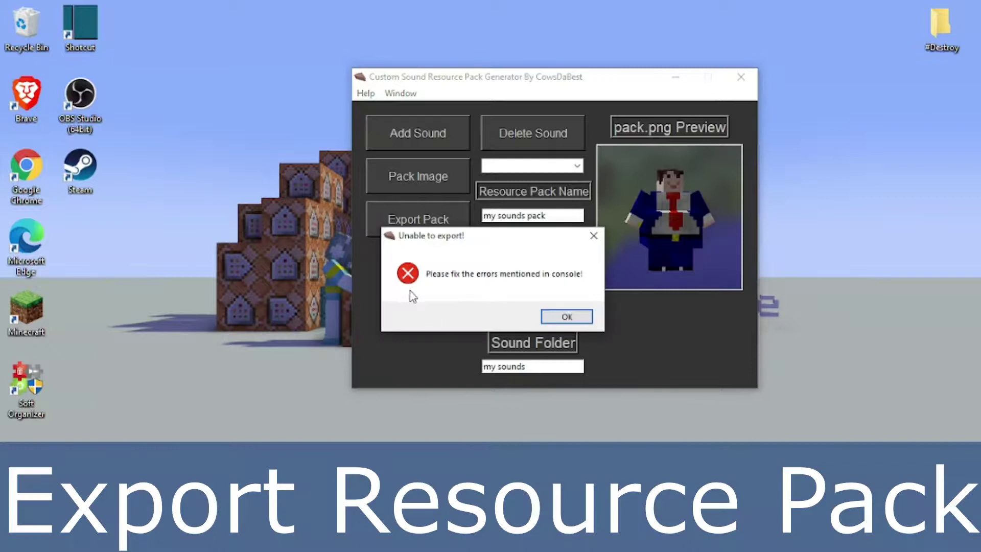
pyautogui.click(572, 316)
# - Read the console's error saying 'my sounds' contains invalid characters
pyautogui.moveTo(369, 536)
pyautogui.click(334, 485)
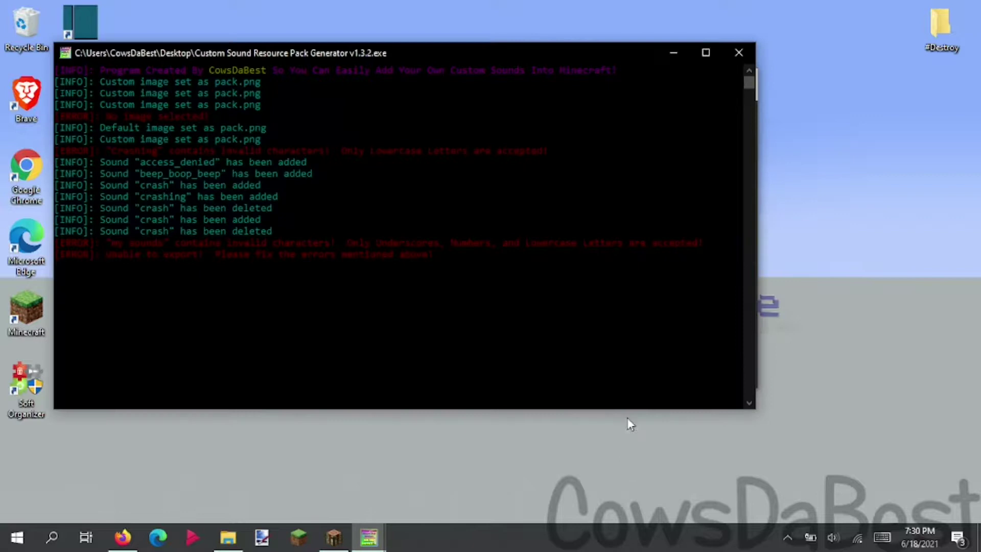
pyautogui.moveTo(110, 245); pyautogui.dragTo(312, 251)
pyautogui.click(349, 254)
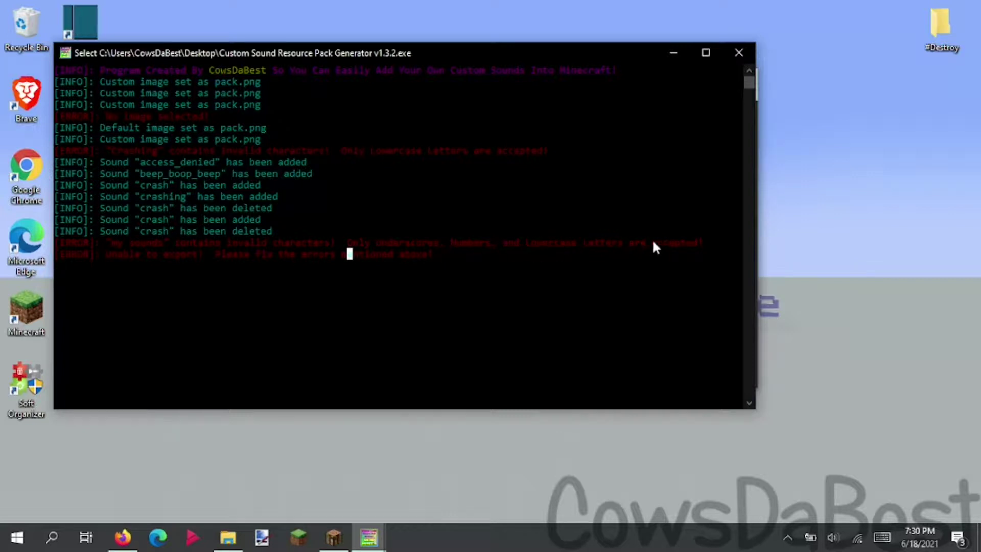
pyautogui.press('Escape')
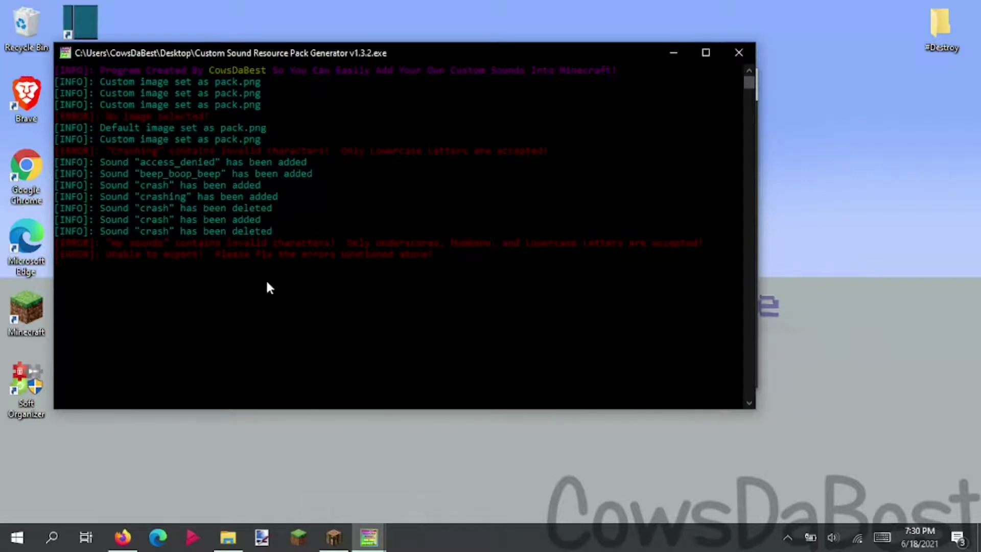
pyautogui.click(678, 47)
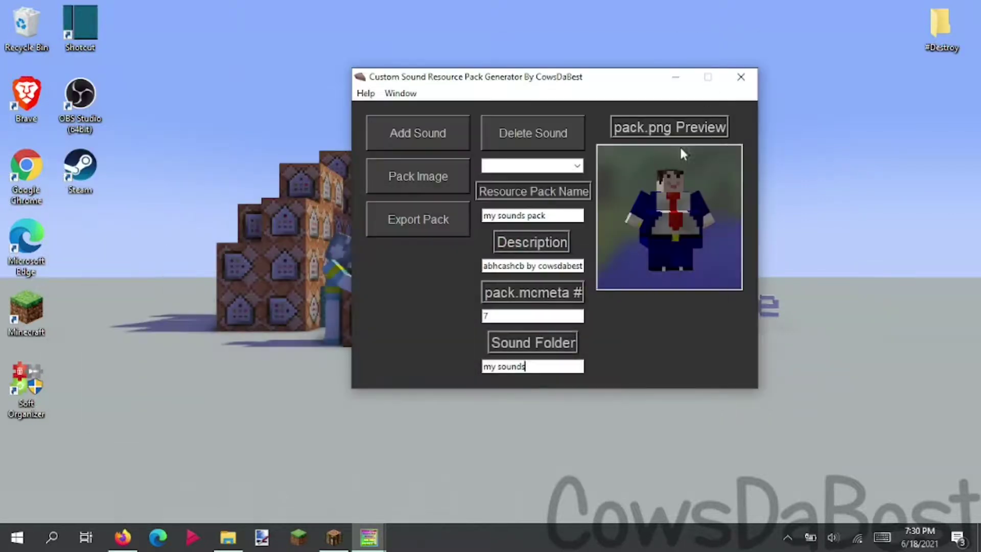
# - Change the sound folder to 'my_sounds', retry the export, and check the console for errors
pyautogui.click(551, 364)
pyautogui.press('BackSpace')
pyautogui.write('_')
pyautogui.click(440, 236)
pyautogui.moveTo(369, 537)
pyautogui.click(332, 462)
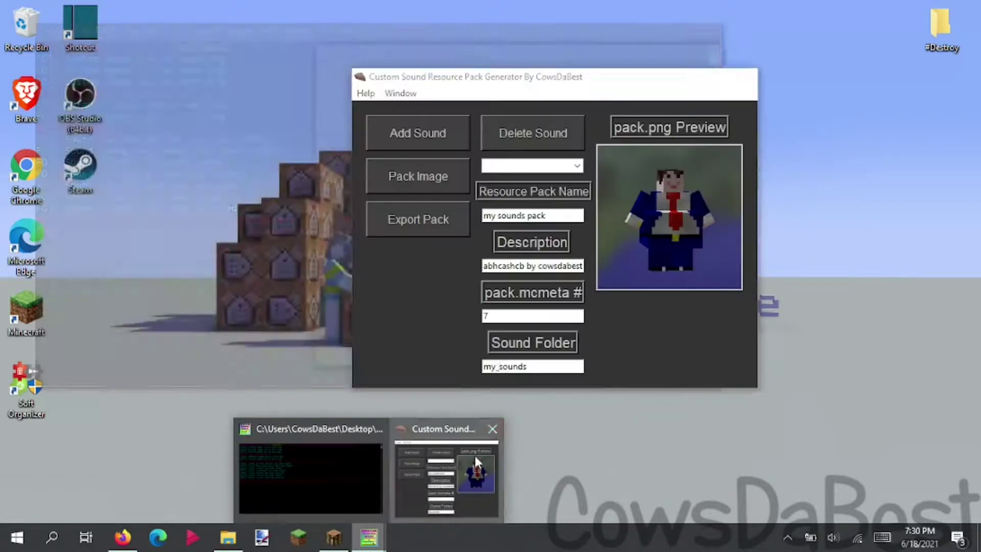
# - Export the resource pack with the Desktop as the destination folder
pyautogui.click(474, 453)
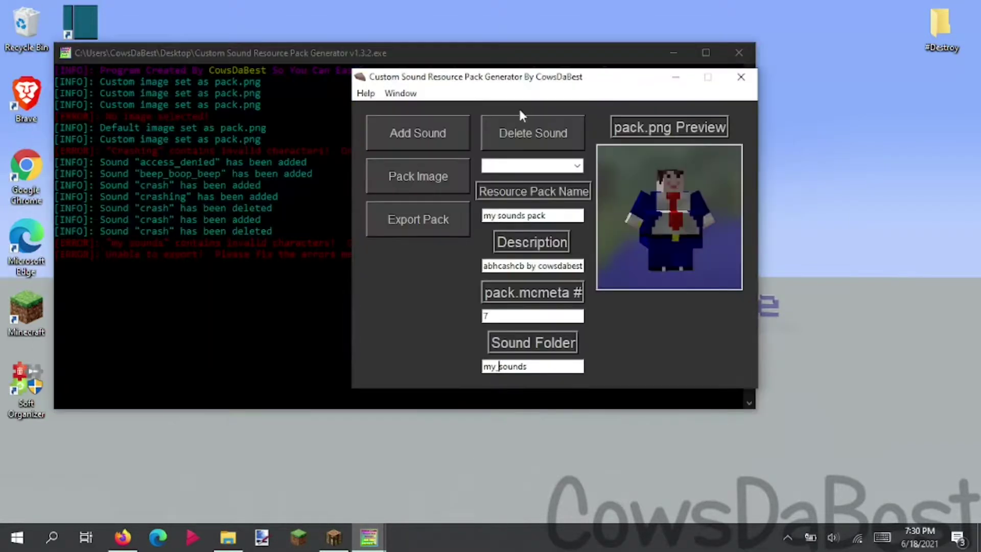
pyautogui.moveTo(562, 81); pyautogui.dragTo(649, 94)
pyautogui.click(537, 230)
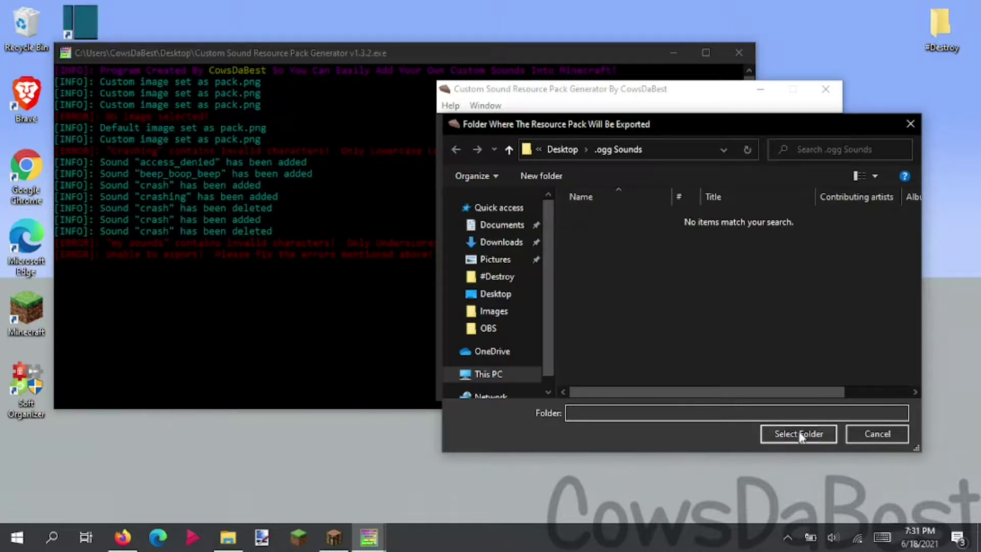
pyautogui.click(567, 149)
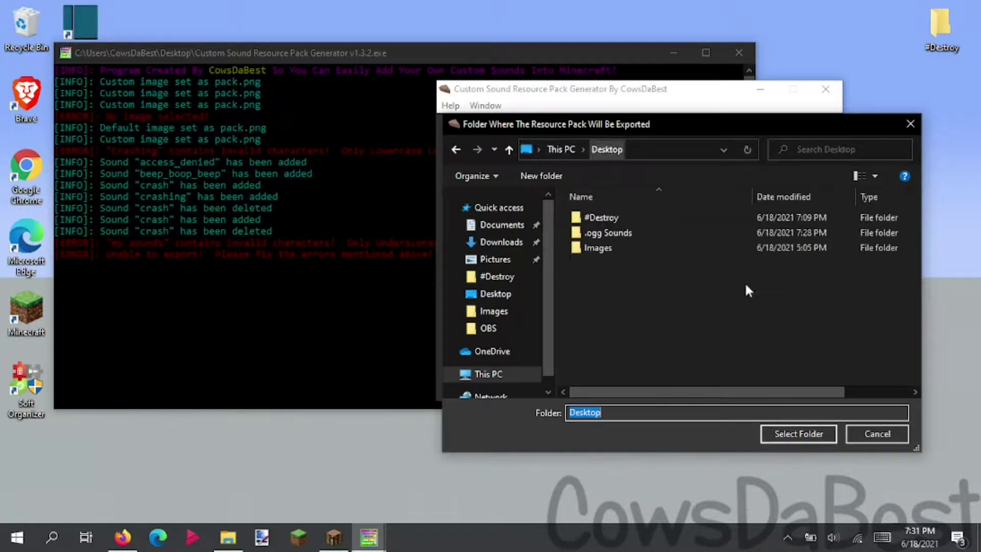
pyautogui.click(799, 433)
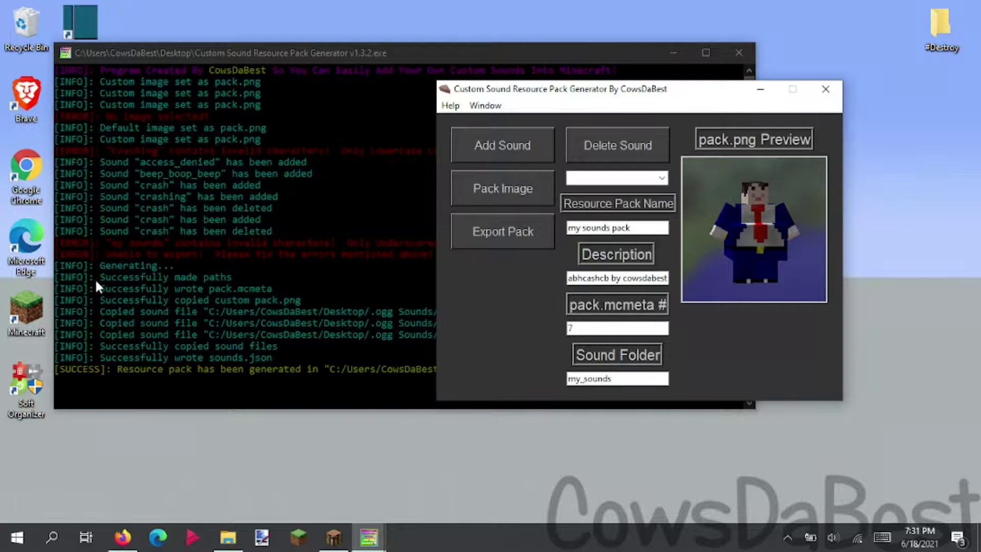
# - Confirm the console's generation log and the new 'my sounds pack' folder on the Desktop
pyautogui.click(222, 78)
pyautogui.moveTo(60, 266); pyautogui.dragTo(269, 358)
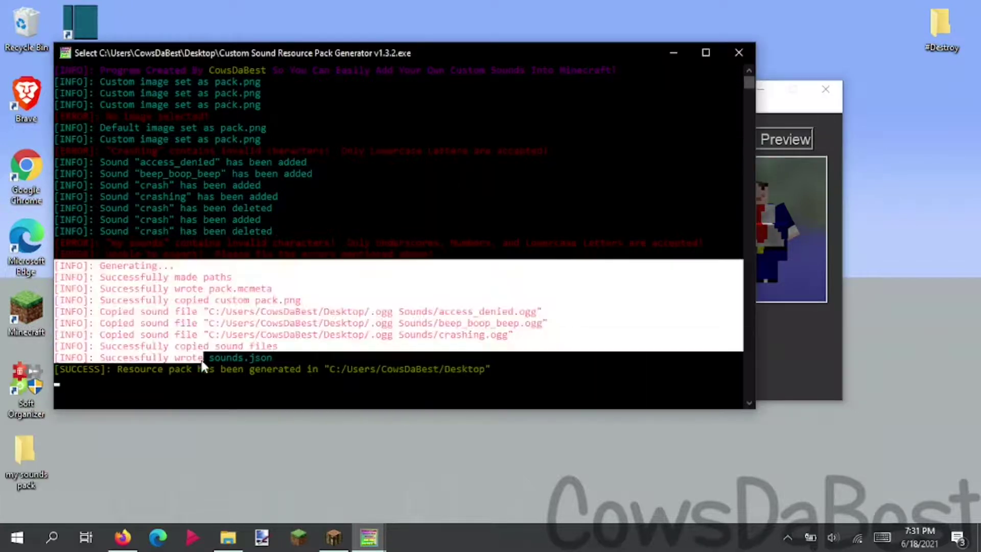
pyautogui.click(263, 352)
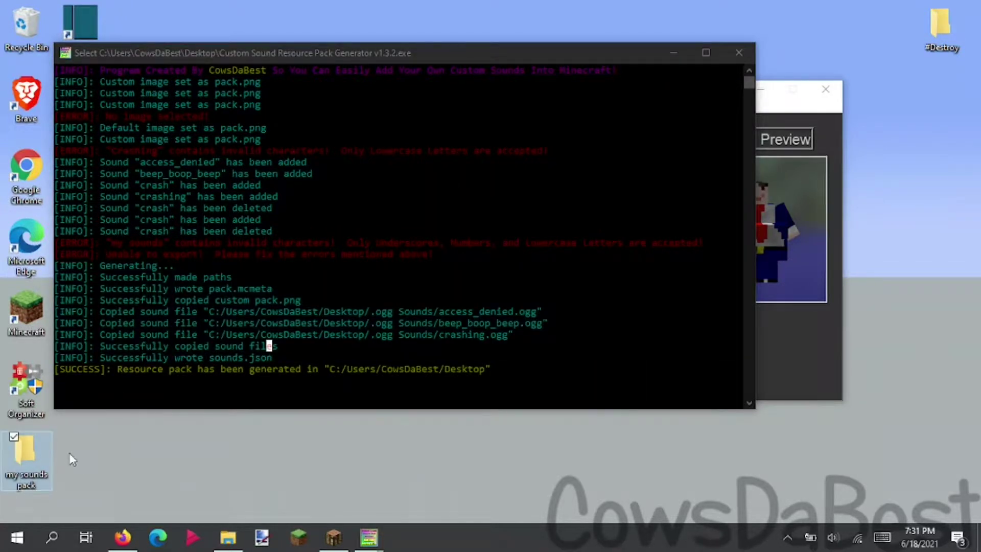
pyautogui.moveTo(96, 455); pyautogui.dragTo(38, 451)
pyautogui.click(121, 368)
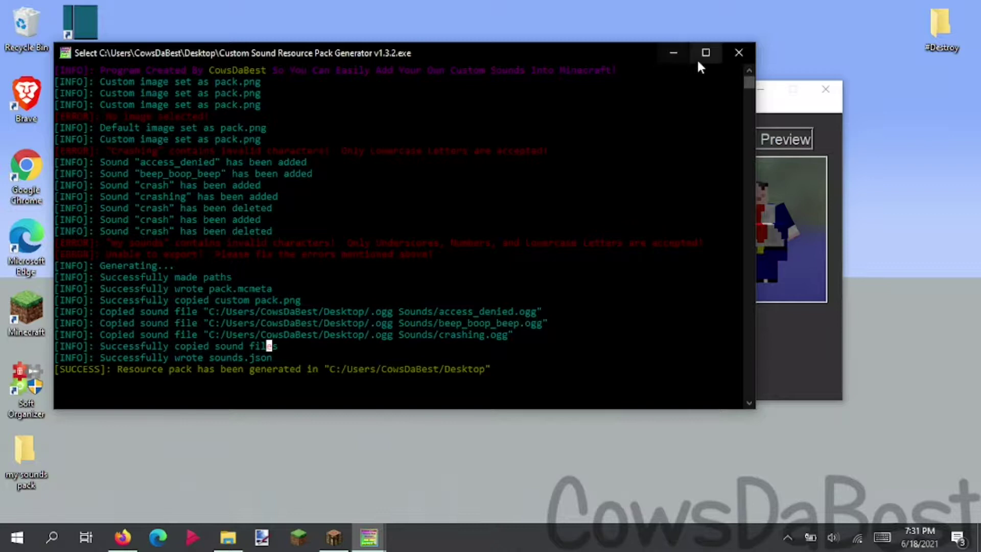
# - Open the 'my sounds pack' folder and check pack.mcmeta's description in Notepad
pyautogui.click(674, 53)
pyautogui.doubleClick(22, 462)
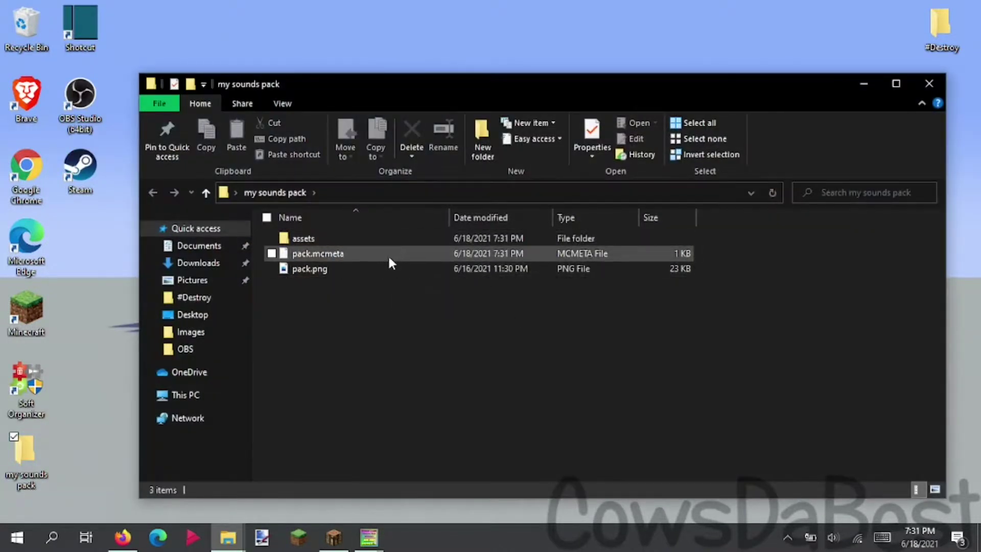
pyautogui.click(388, 253)
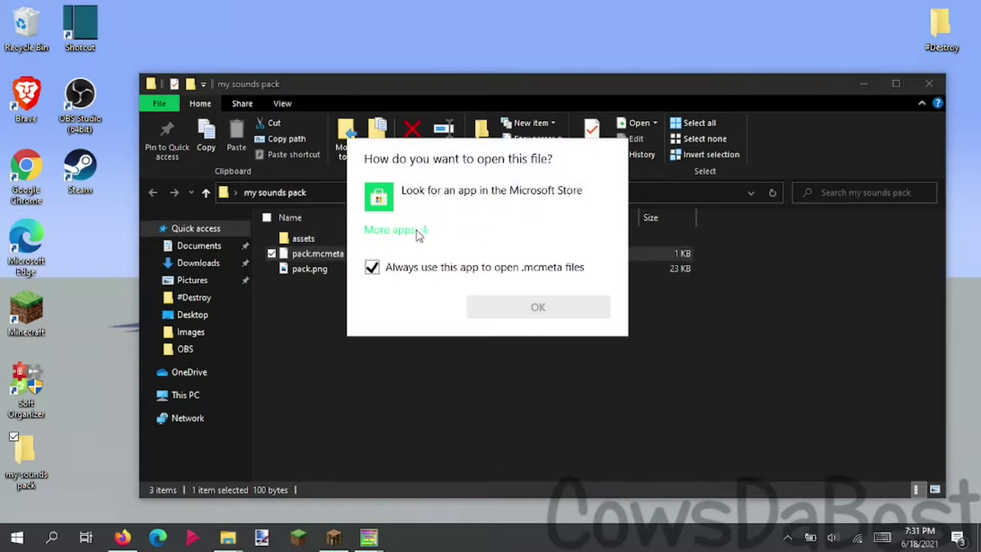
pyautogui.click(412, 230)
pyautogui.scroll(-1, 434, 389)
pyautogui.scroll(-1, 434, 389)
pyautogui.click(432, 371)
pyautogui.click(593, 483)
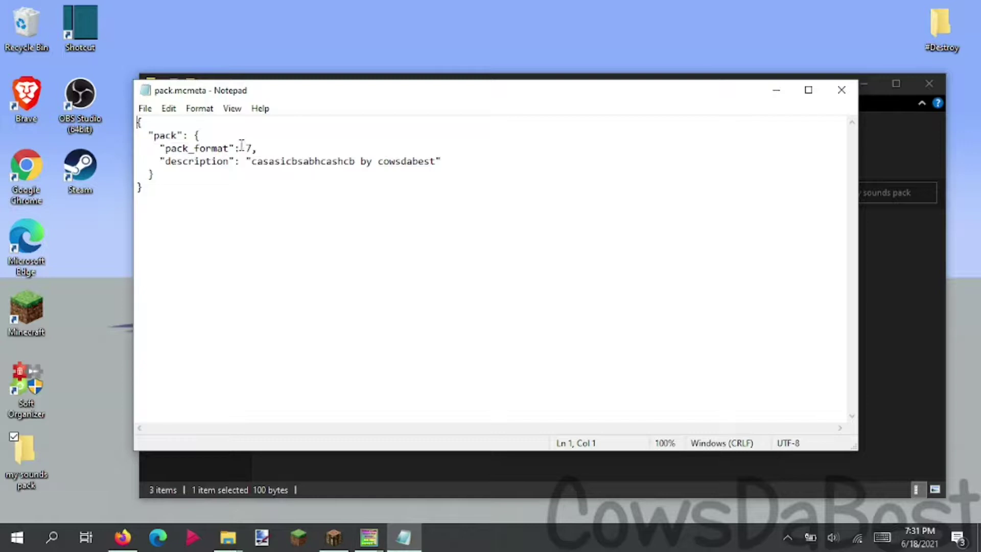
pyautogui.moveTo(251, 161); pyautogui.dragTo(439, 172)
pyautogui.click(611, 152)
pyautogui.click(842, 90)
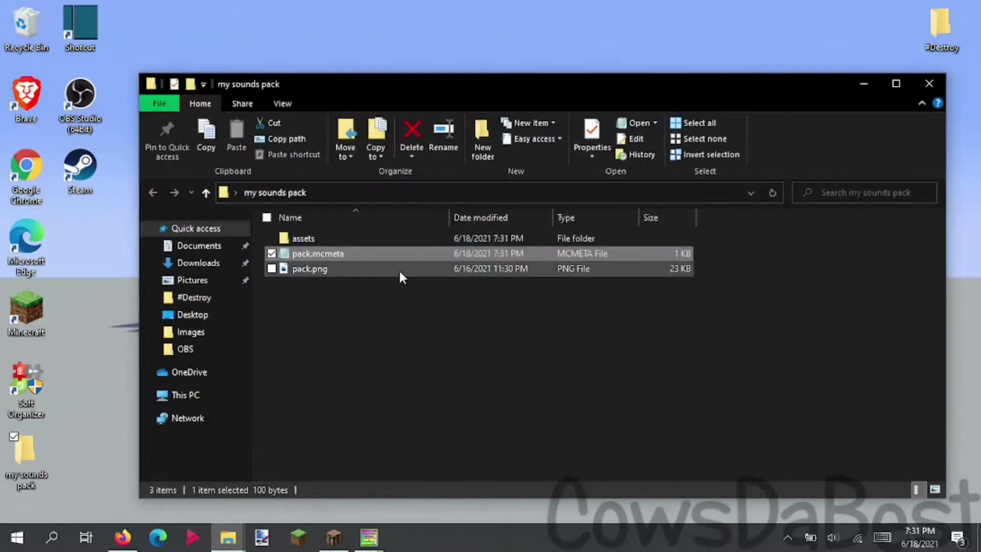
# - Switch the folder view to extra large icons to preview pack.png
pyautogui.click(282, 103)
pyautogui.click(297, 122)
pyautogui.click(791, 275)
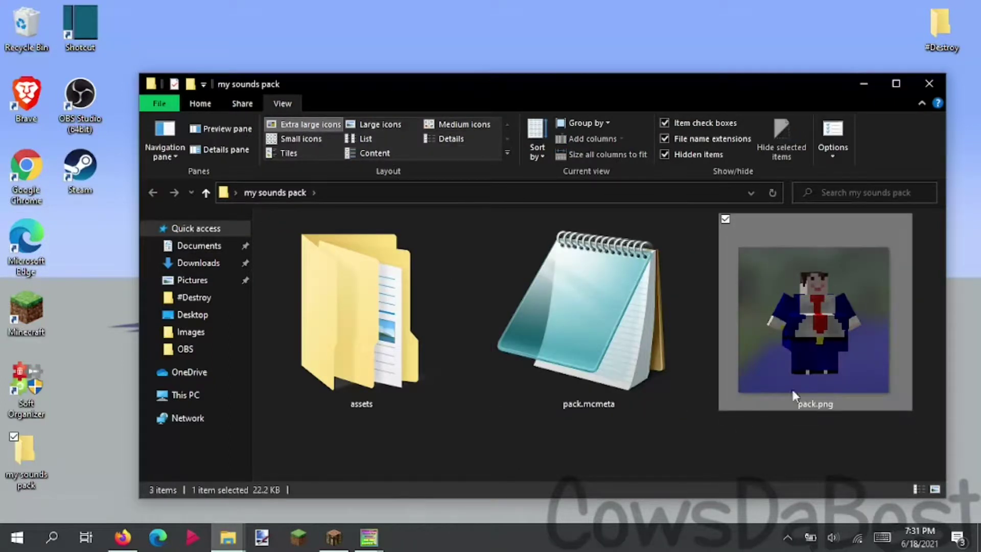
pyautogui.click(450, 455)
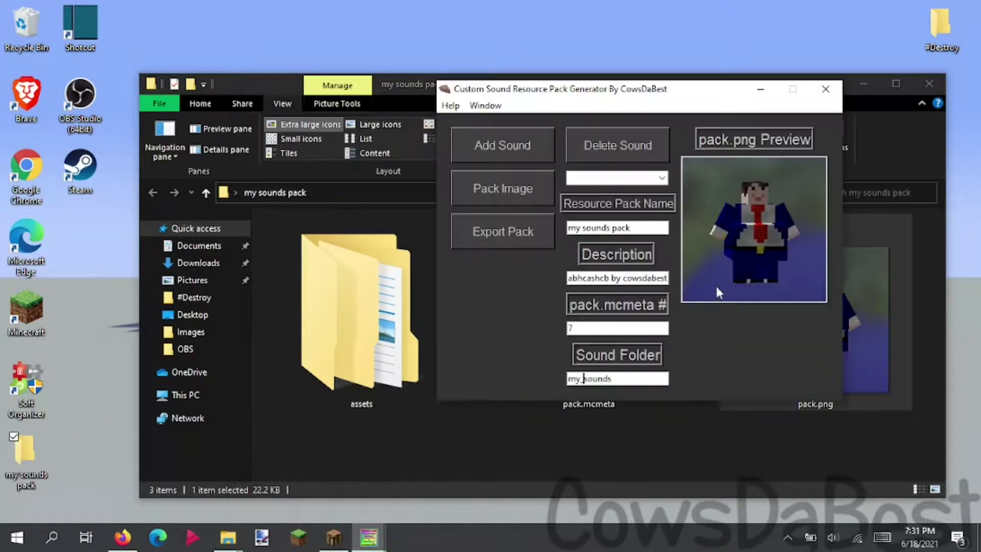
pyautogui.click(705, 439)
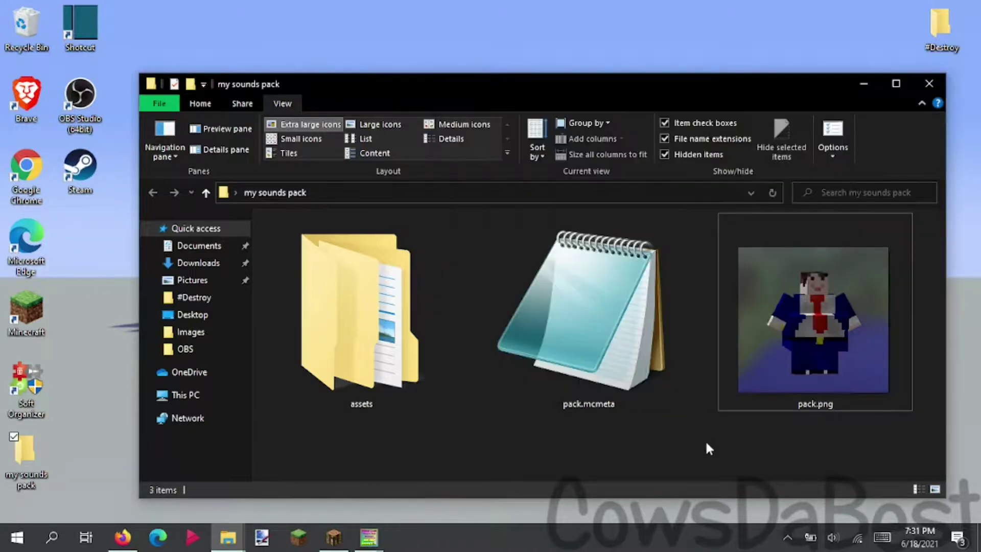
# - Browse to assets > minecraft > sounds > my_sounds and select its three .ogg files
pyautogui.doubleClick(330, 343)
pyautogui.doubleClick(332, 237)
pyautogui.doubleClick(335, 237)
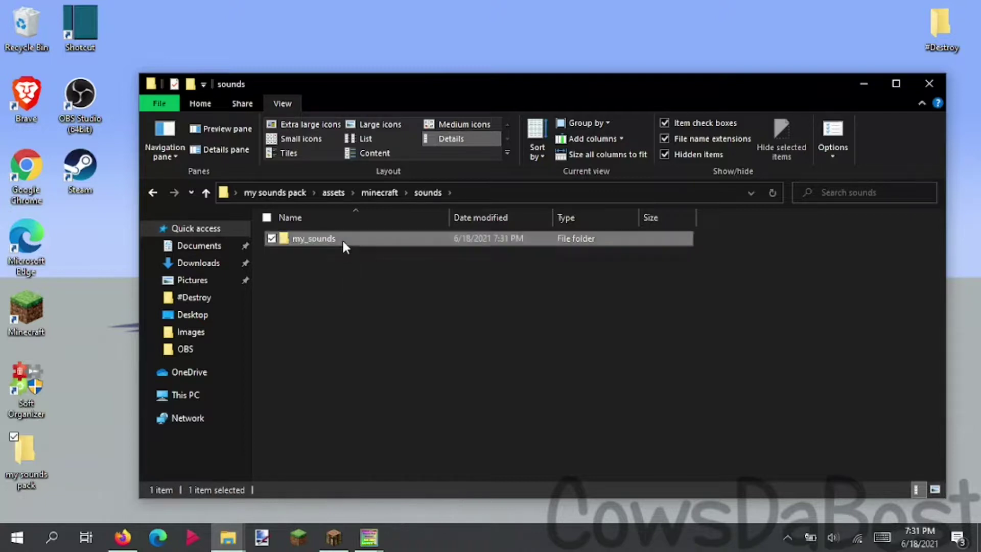
pyautogui.doubleClick(342, 238)
pyautogui.moveTo(468, 418); pyautogui.dragTo(394, 255)
pyautogui.moveTo(411, 212); pyautogui.dragTo(433, 212)
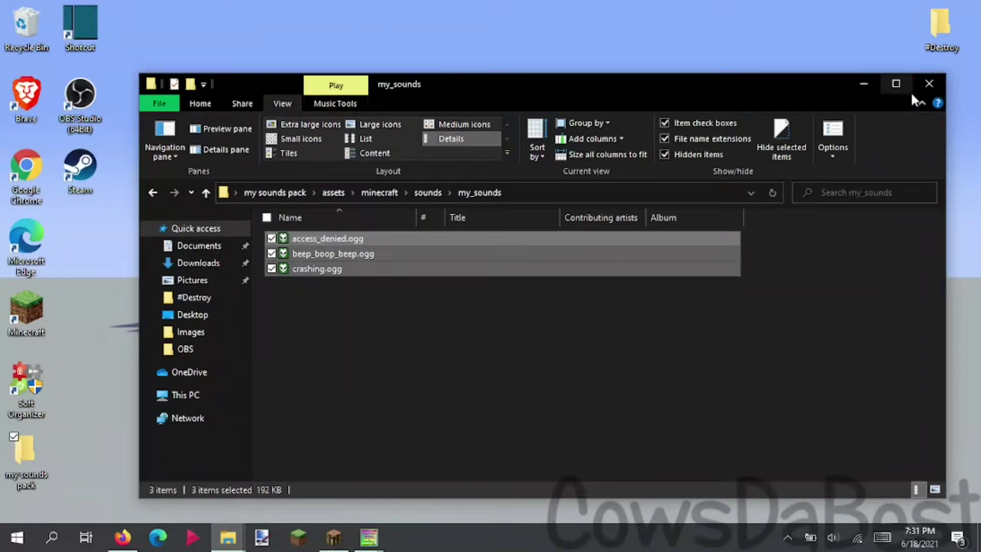
# - Move the 'my sounds pack' folder into %appdata%/.minecraft/resourcepacks, then close Explorer
pyautogui.click(595, 186)
pyautogui.write('%ap')
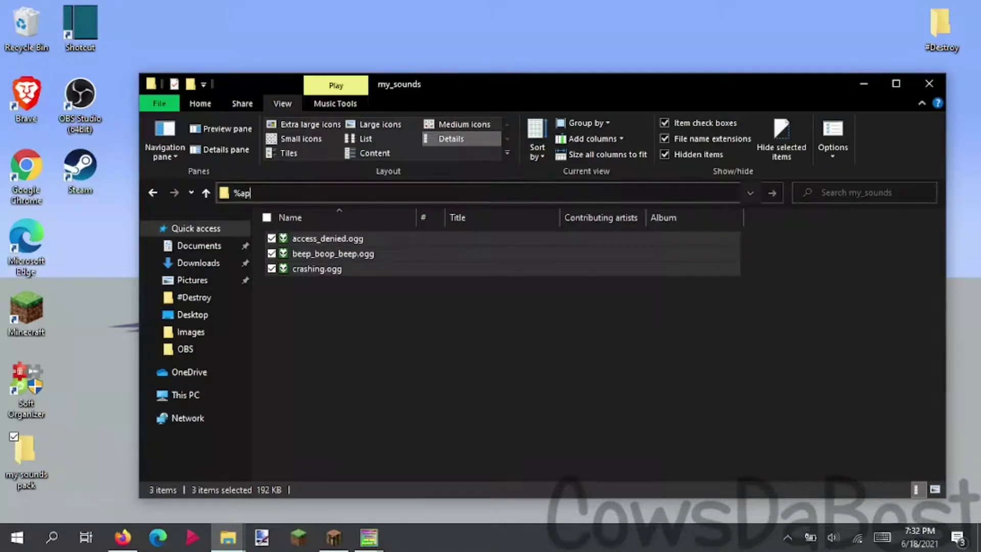
pyautogui.write('pdata%/.minecraft/resourcepacks')
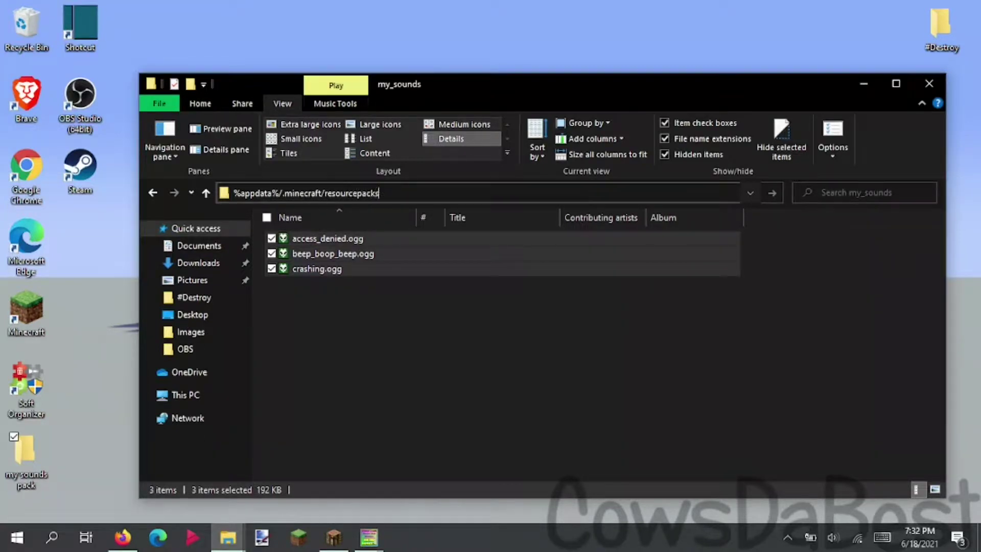
pyautogui.press('Return')
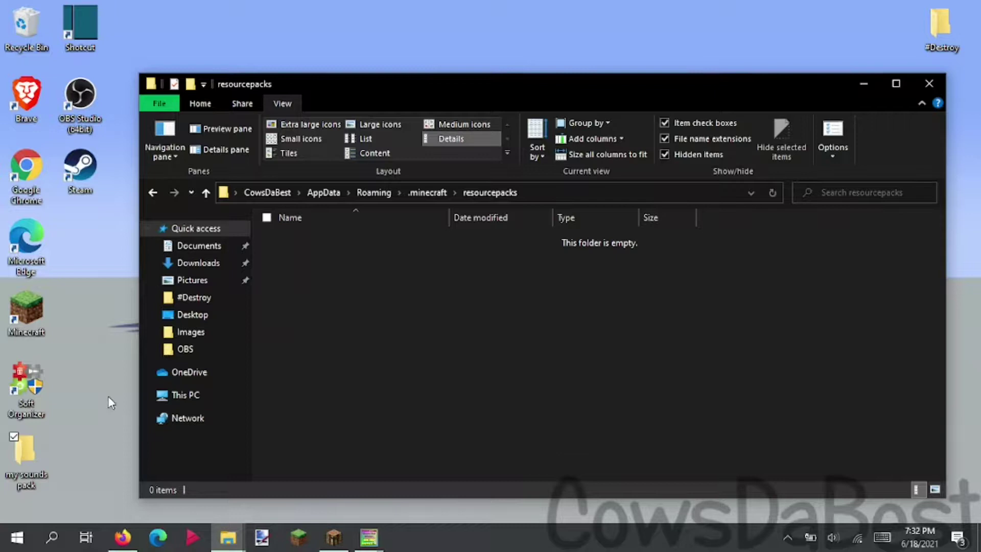
pyautogui.moveTo(31, 470); pyautogui.dragTo(289, 278)
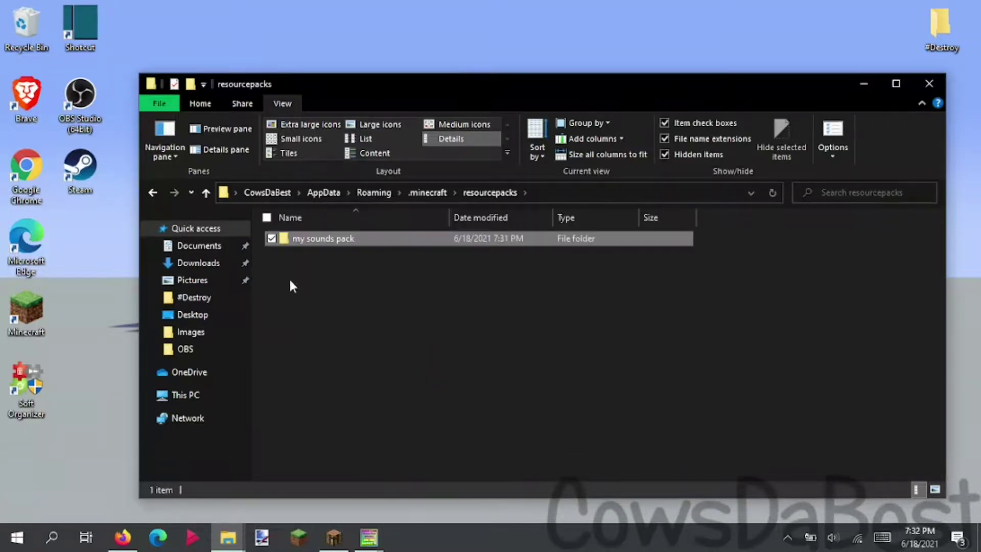
pyautogui.click(335, 281)
pyautogui.moveTo(407, 82); pyautogui.dragTo(383, 46)
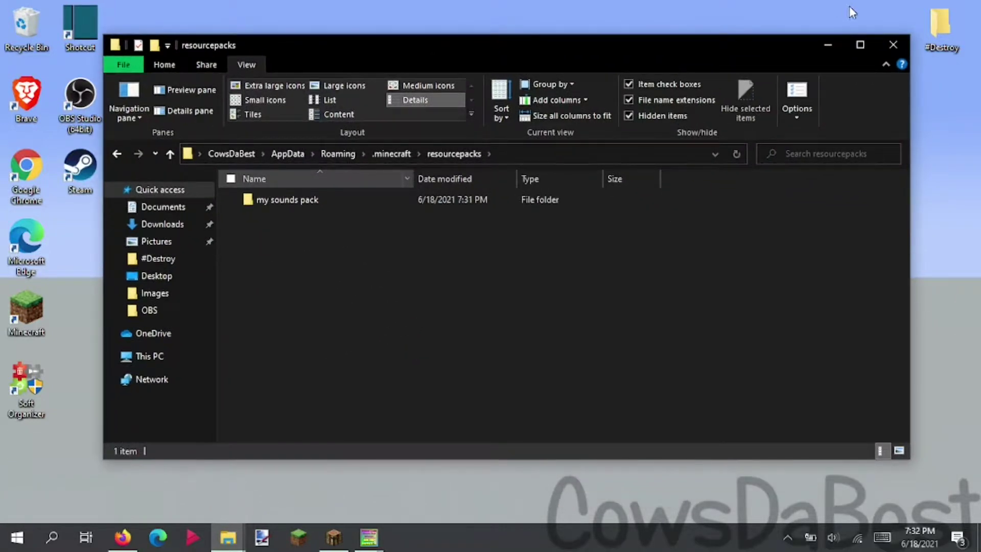
pyautogui.click(894, 45)
# - Enable 'my sounds pack' under Options > Resource Packs and return to the title screen
pyautogui.click(351, 529)
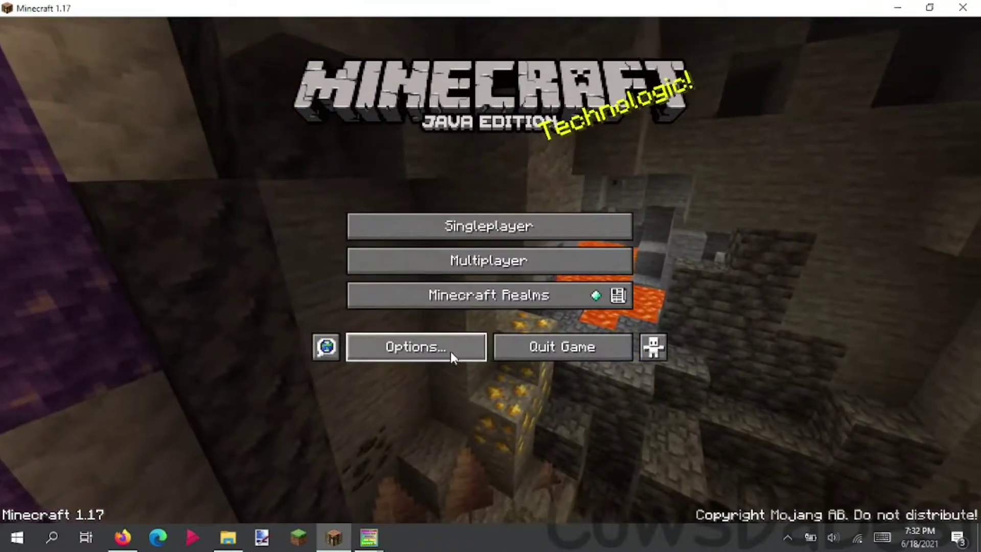
pyautogui.click(452, 349)
pyautogui.click(450, 288)
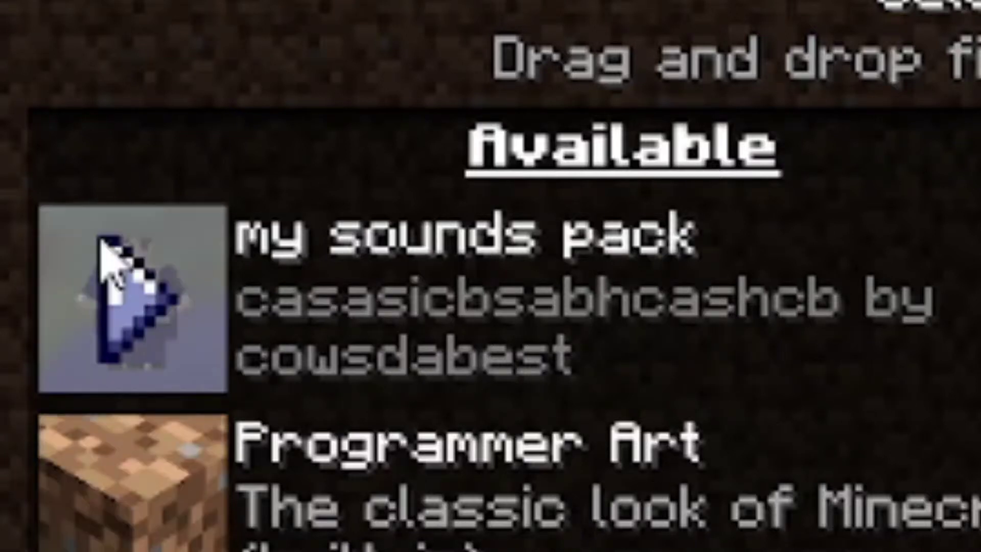
pyautogui.click(609, 470)
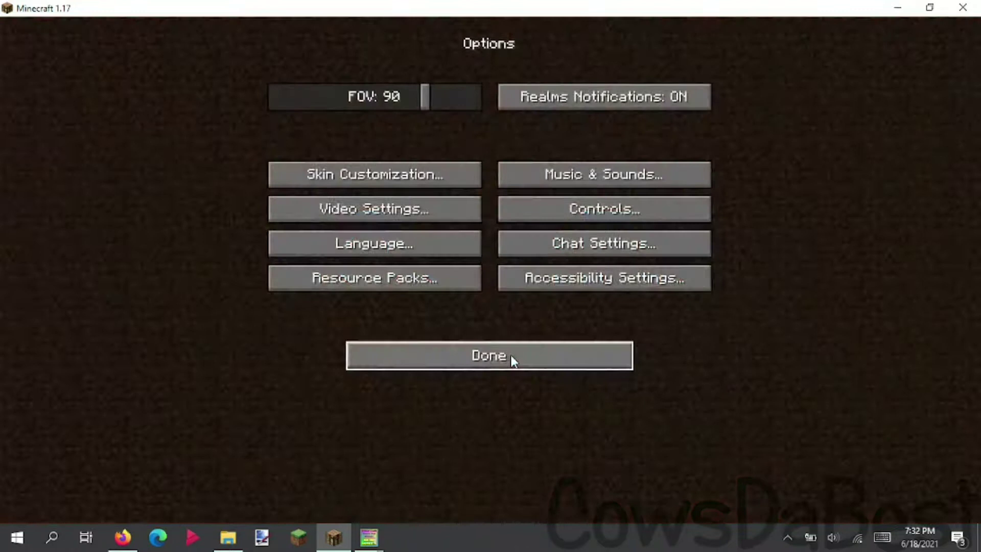
pyautogui.click(506, 358)
# - Load the Test world and play access_denied with /playsound ... master @s
pyautogui.click(511, 228)
pyautogui.doubleClick(514, 124)
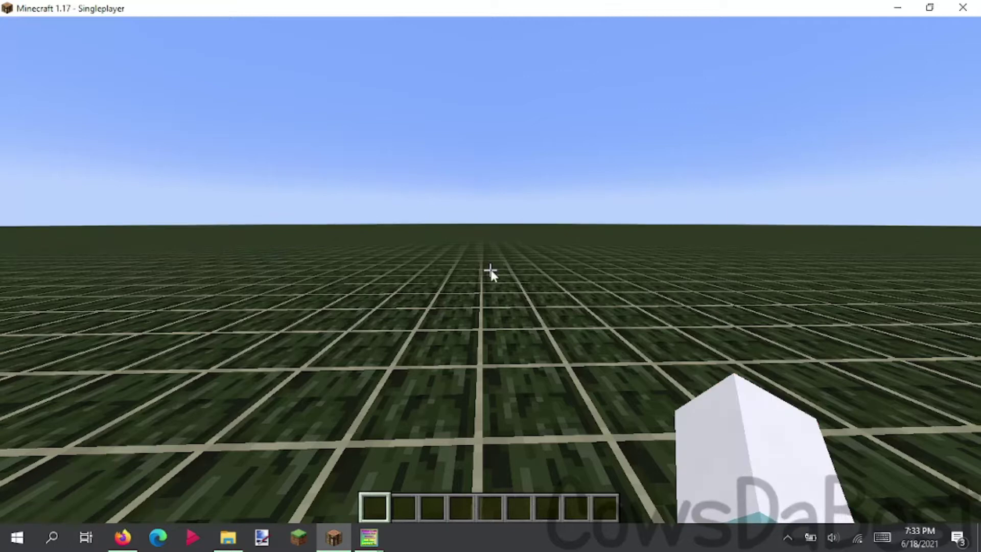
pyautogui.press('/')
pyautogui.write('playsound sound.my_sounds.')
pyautogui.hotkey('ctrl', 'BackSpace')
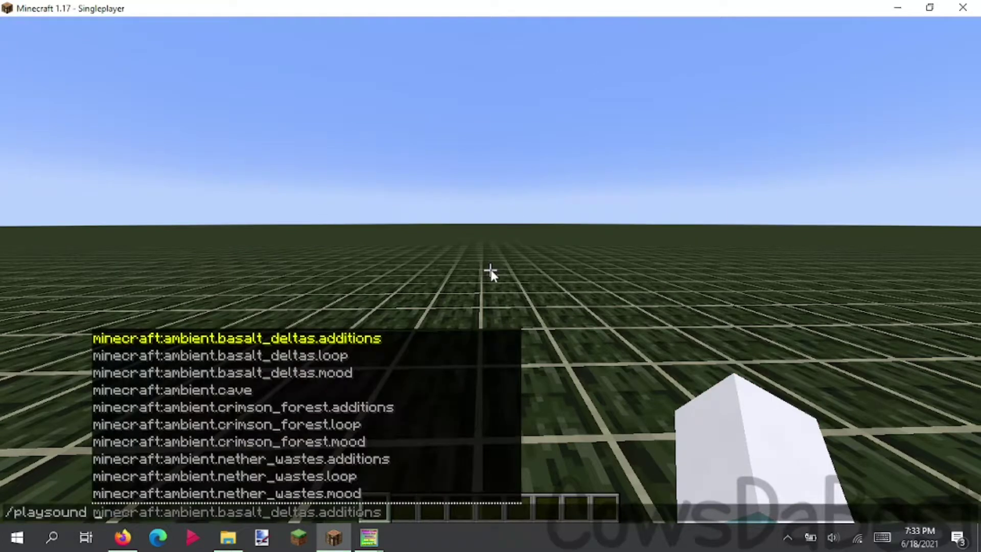
pyautogui.write('sound')
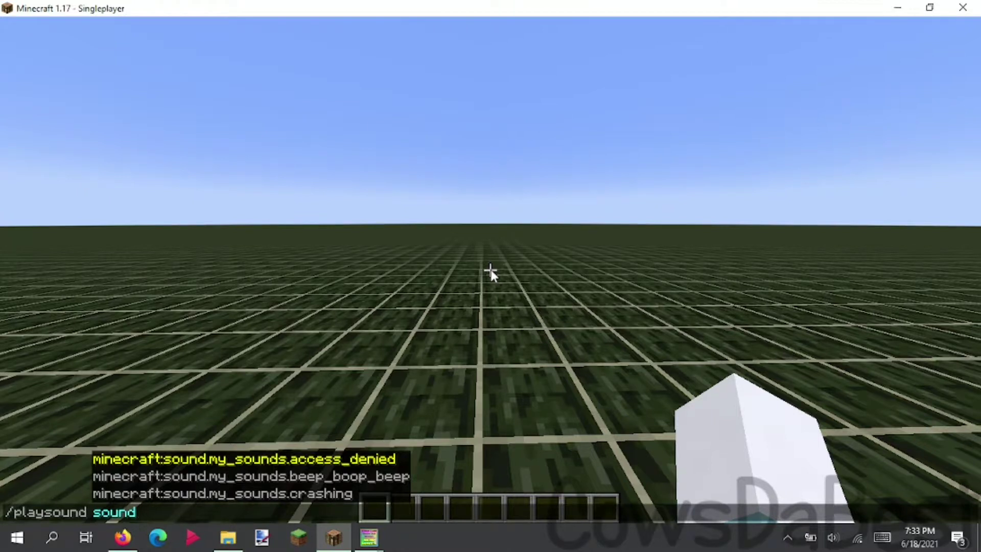
pyautogui.press('Tab')
pyautogui.press('Tab')
pyautogui.write('@s')
pyautogui.press('Return')
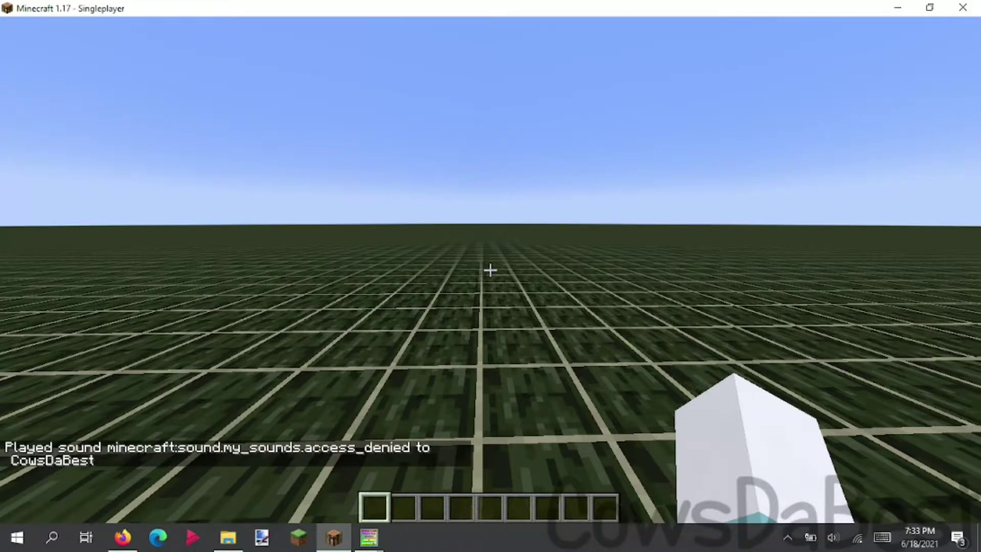
# - Rerun the playsound command with the sound swapped to beep_boop_beep
pyautogui.press('t')
pyautogui.press('Up')
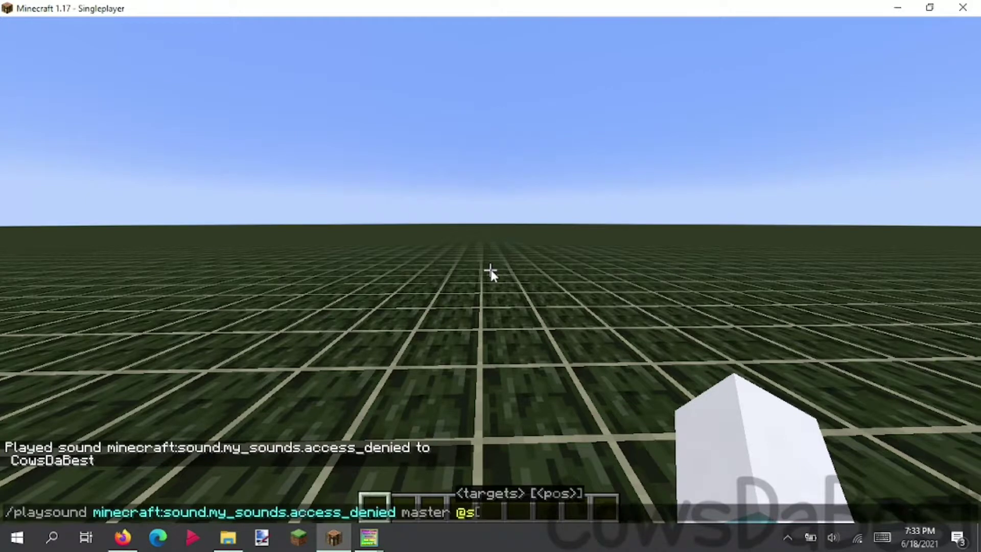
pyautogui.hotkey('ctrl', 'Left')
pyautogui.hotkey('ctrl', 'Left')
pyautogui.press('Left')
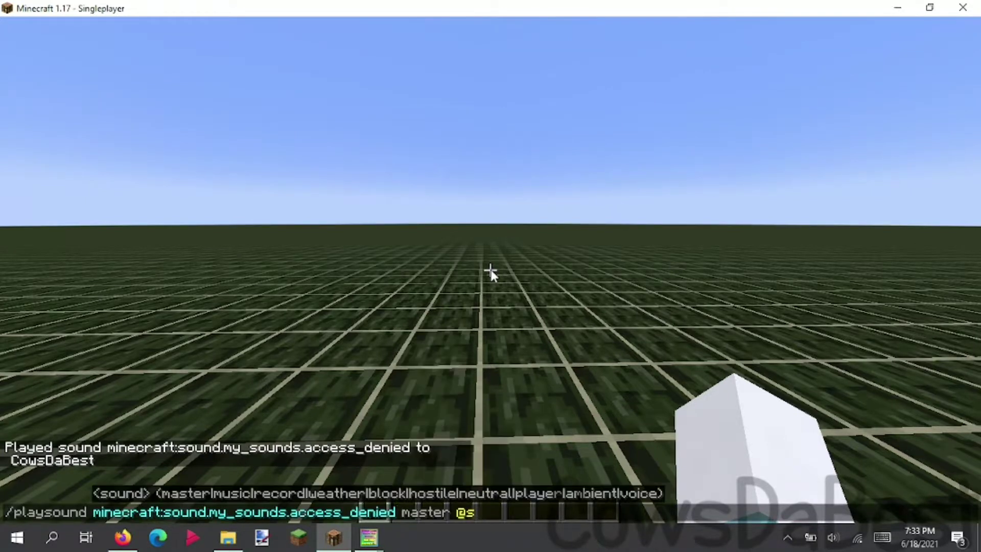
pyautogui.hotkey('ctrl', 'BackSpace')
pyautogui.write('sound soun')
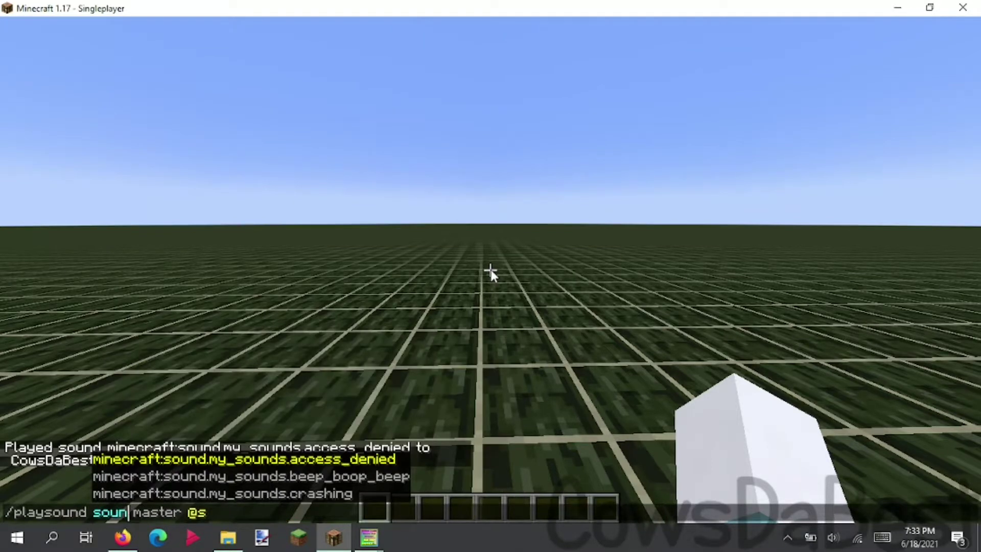
pyautogui.press('Down')
pyautogui.press('Tab')
pyautogui.press('Return')
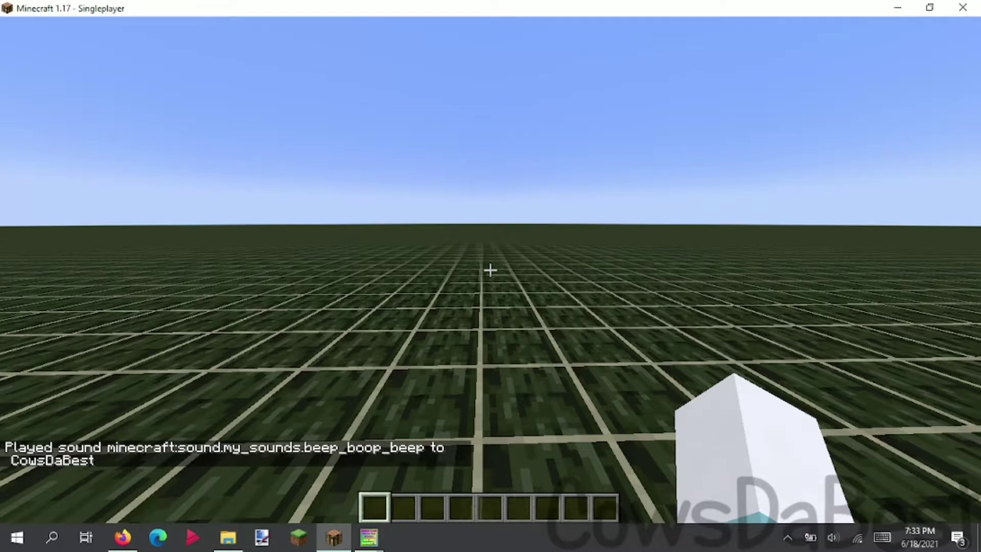
# - Rerun the playsound command with the sound swapped to crashing
pyautogui.press('t')
pyautogui.press('Up')
pyautogui.hotkey('ctrl', 'Left')
pyautogui.hotkey('ctrl', 'Left')
pyautogui.hotkey('ctrl', 'BackSpace')
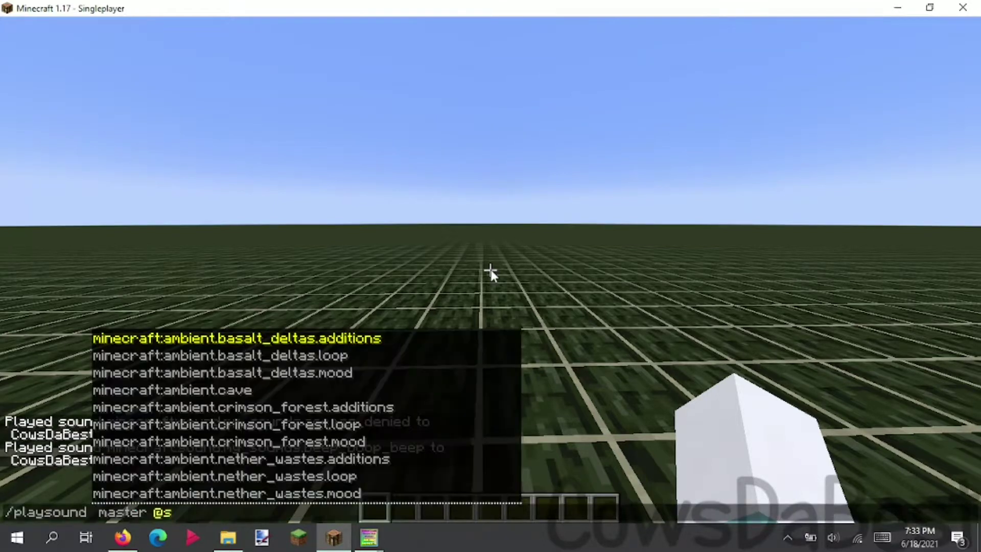
pyautogui.press('Down')
pyautogui.write('sun')
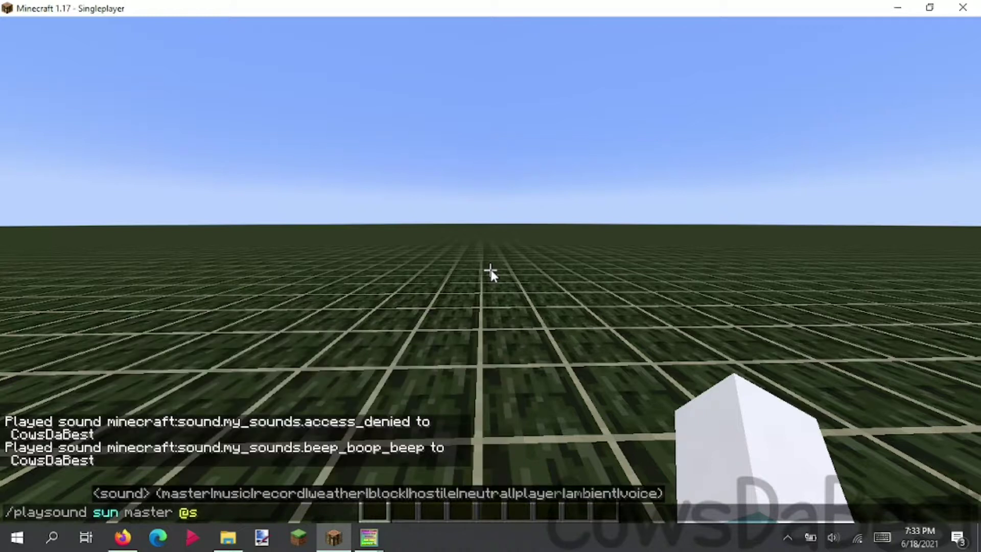
pyautogui.press('BackSpace')
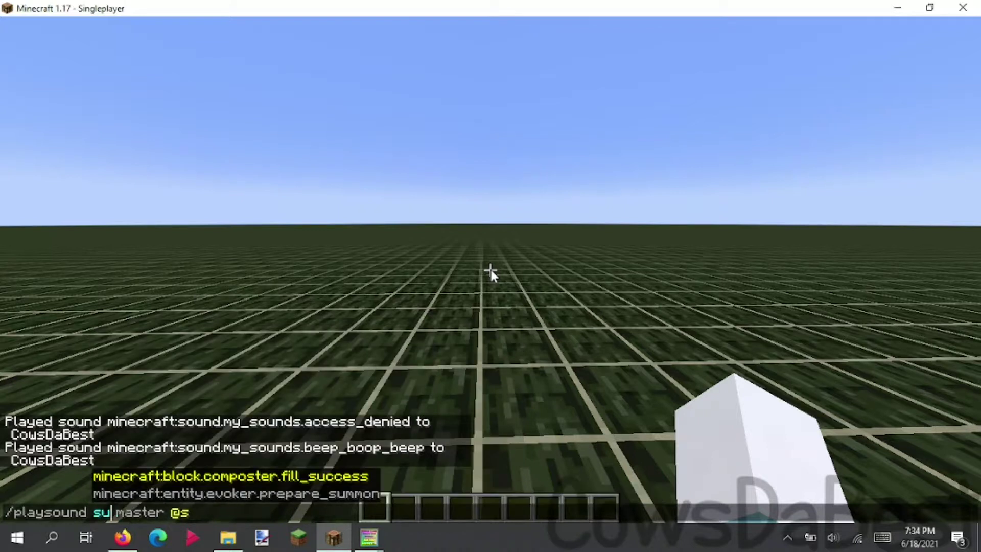
pyautogui.press('BackSpace')
pyautogui.write('ou')
pyautogui.press('Up')
pyautogui.press('Tab')
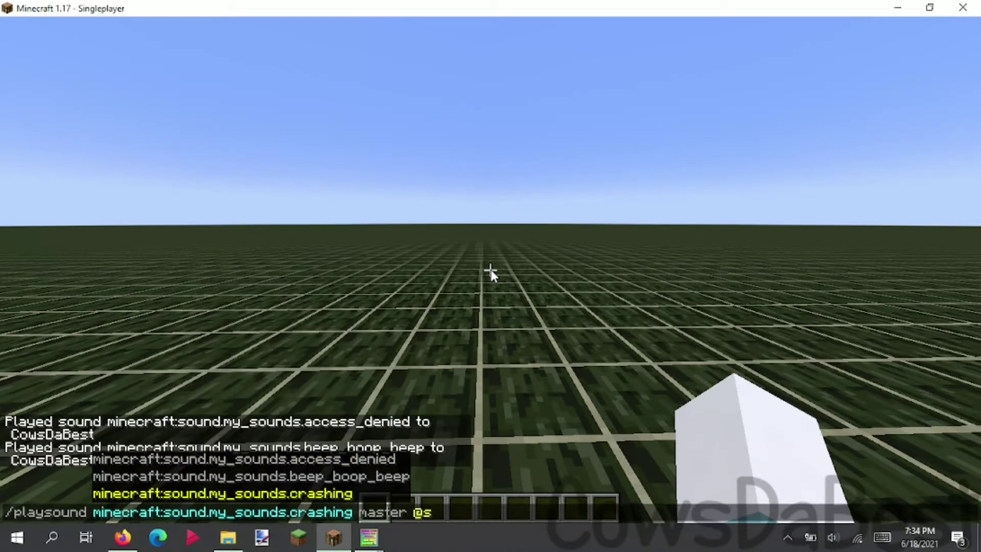
pyautogui.press('Return')
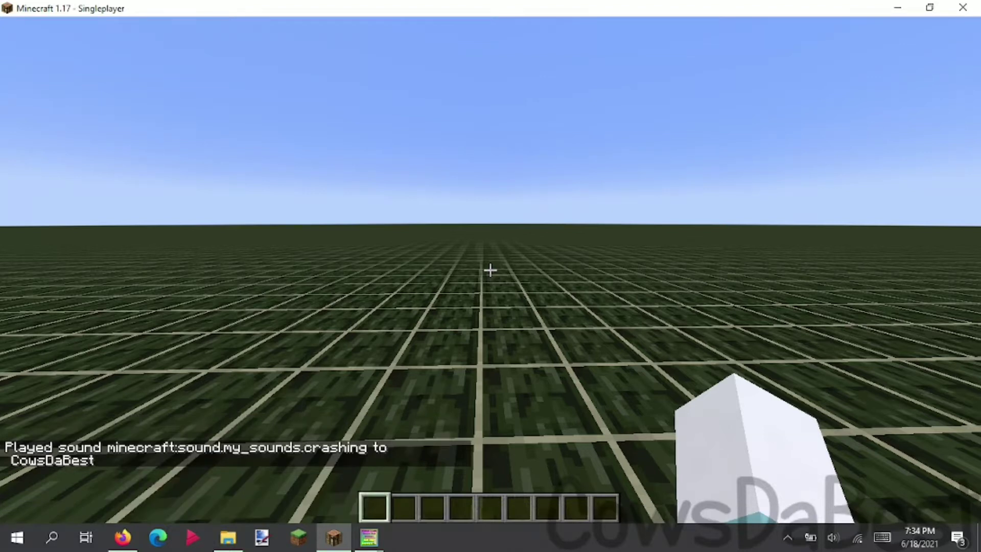
# - Switch from Minecraft to the generator window and select the 'my_sounds' Sound Folder text
pyautogui.press('t')
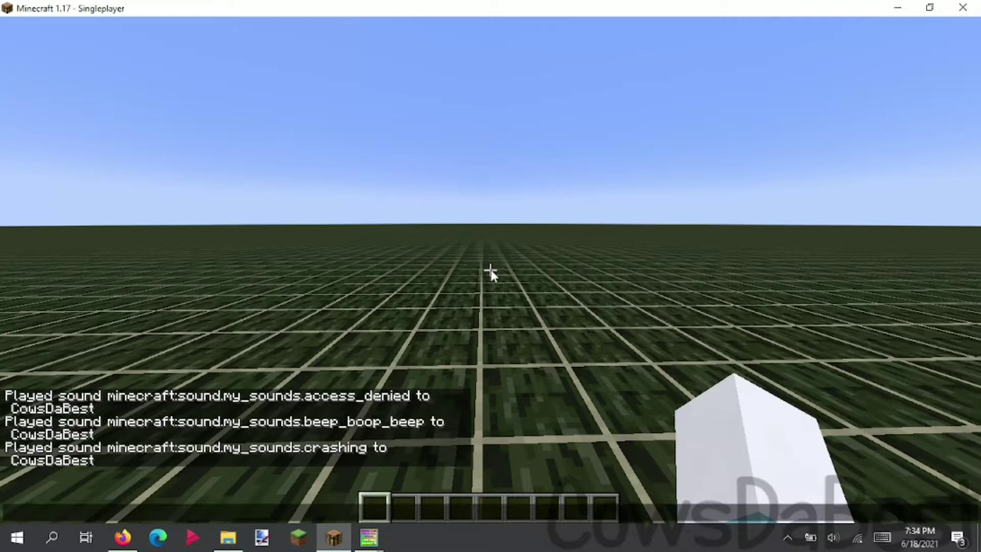
pyautogui.moveTo(370, 537)
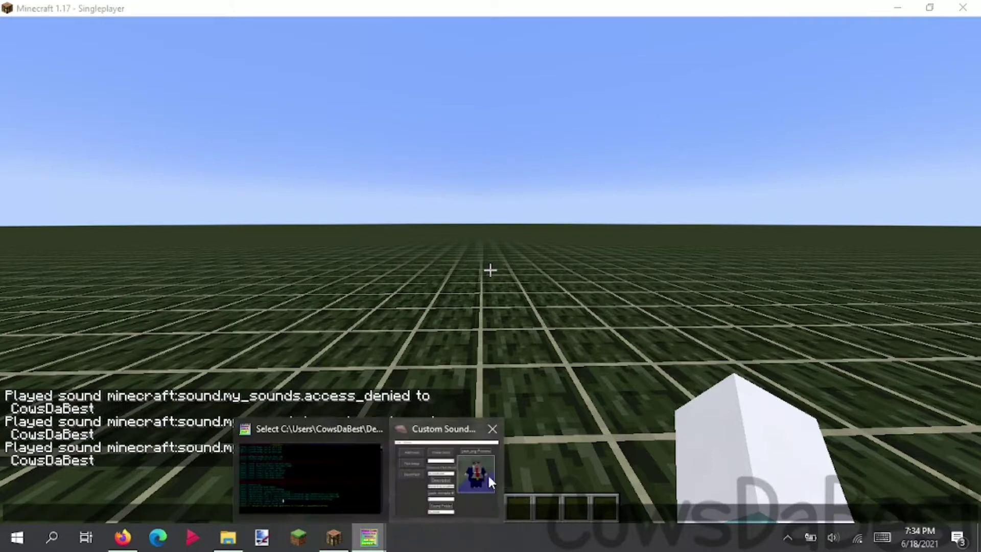
pyautogui.click(486, 474)
pyautogui.doubleClick(640, 381)
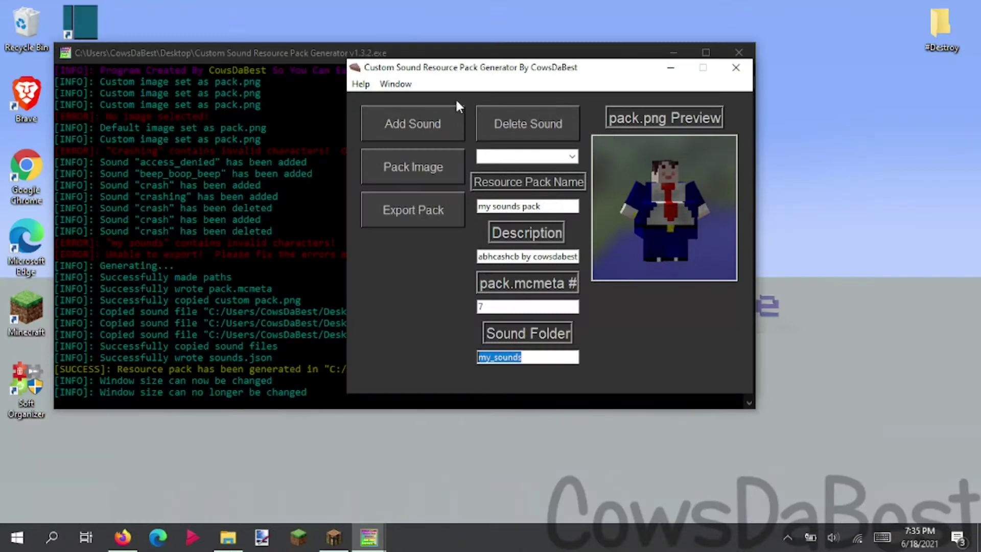
# - Unlock window resizing, then widen, heighten, maximise and restore the generator window
pyautogui.click(395, 83)
pyautogui.click(404, 100)
pyautogui.click(399, 88)
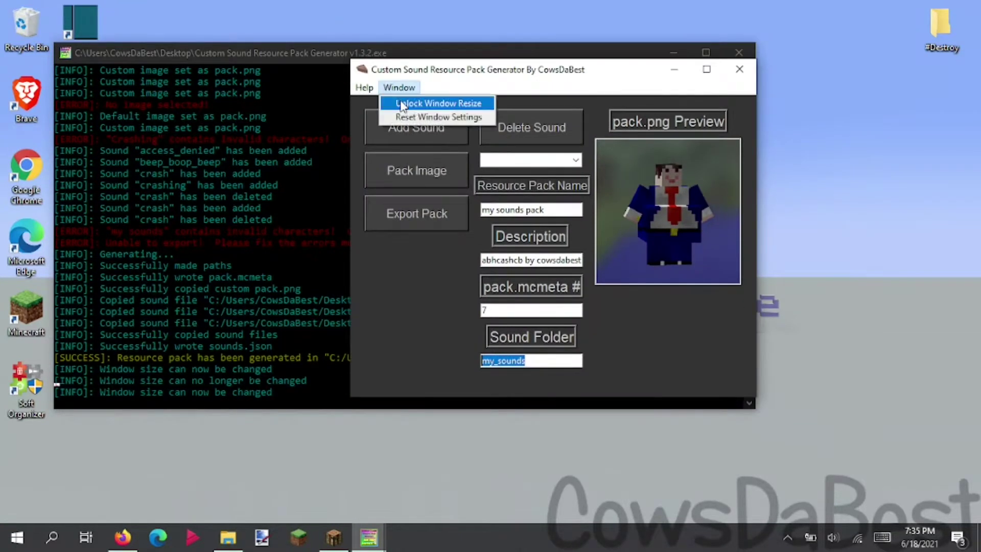
pyautogui.click(757, 393)
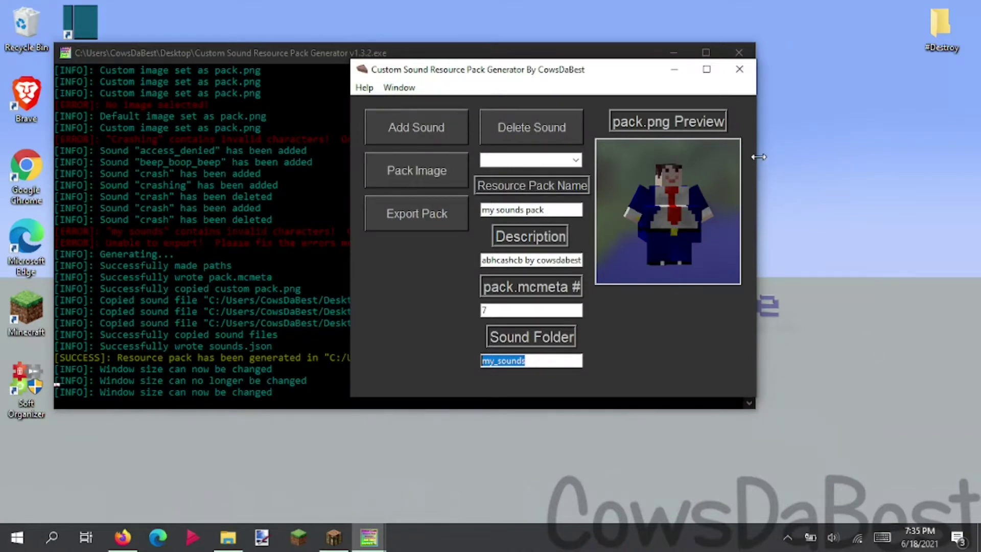
pyautogui.moveTo(761, 139); pyautogui.dragTo(934, 142)
pyautogui.moveTo(701, 397); pyautogui.dragTo(700, 509)
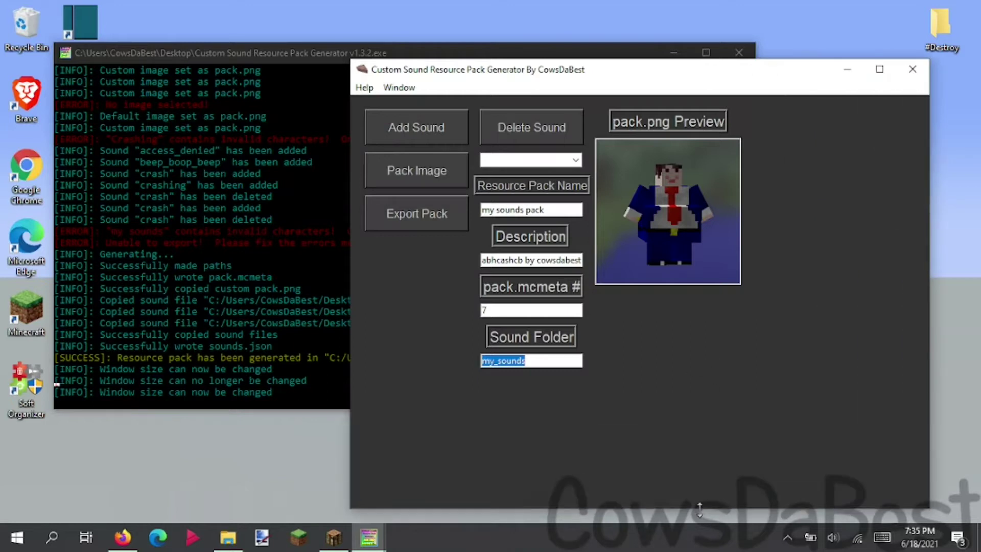
pyautogui.doubleClick(596, 71)
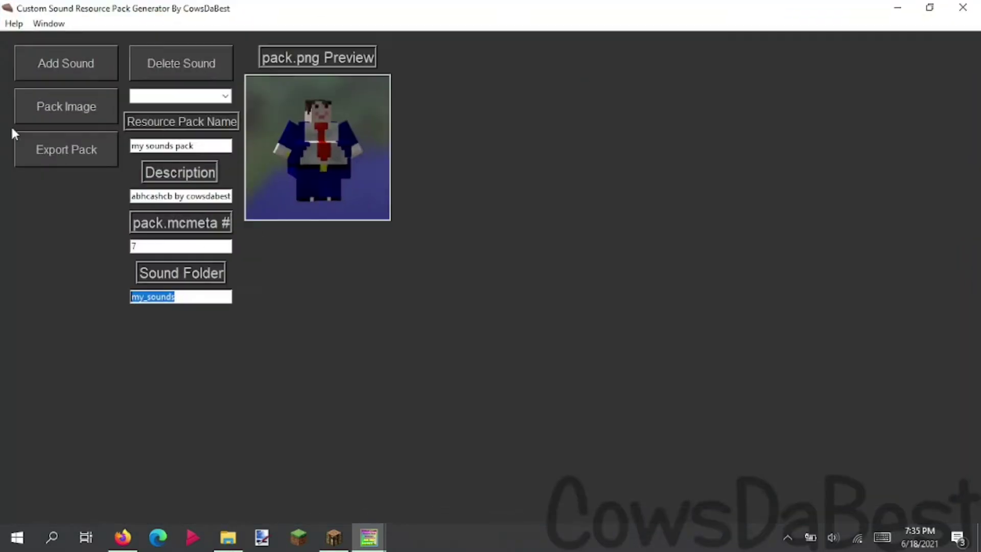
pyautogui.click(207, 295)
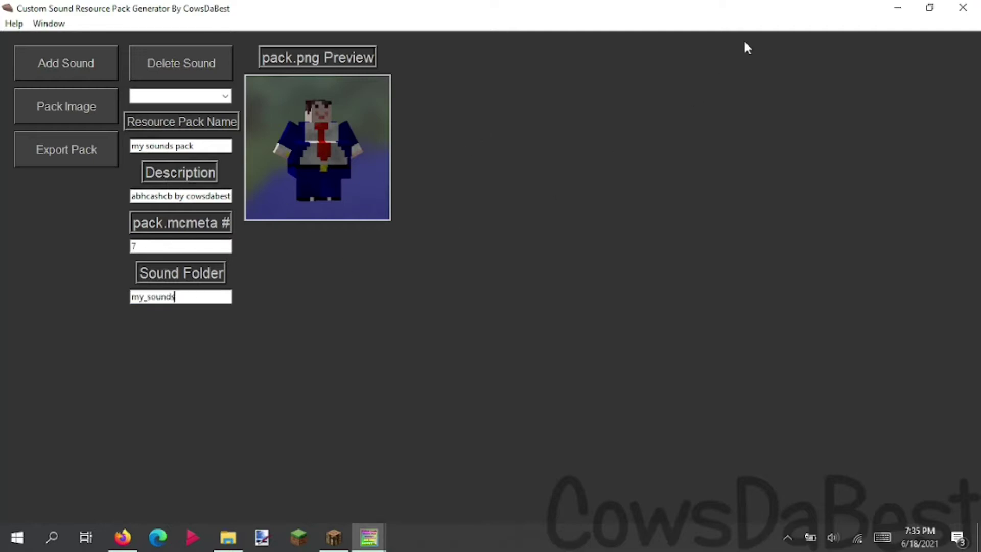
pyautogui.click(930, 8)
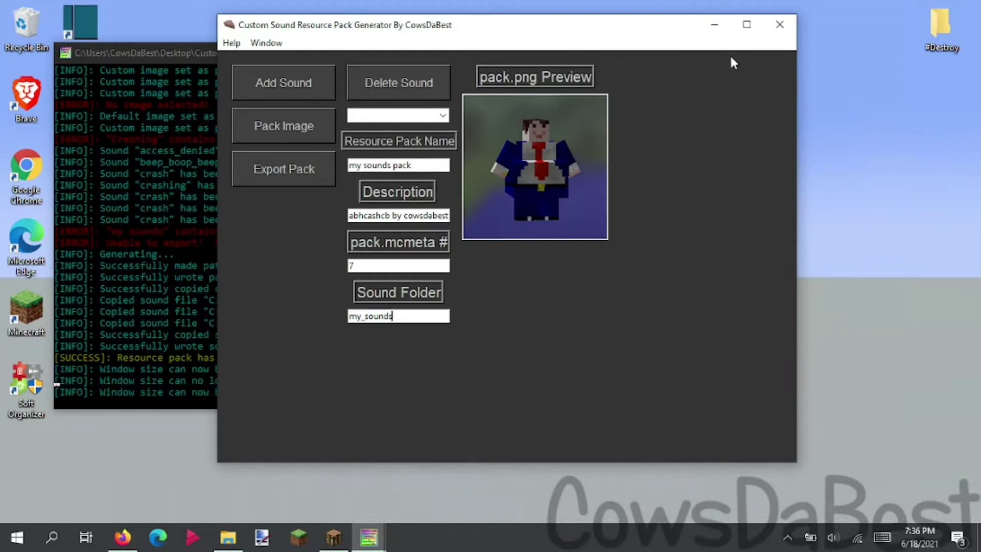
# - Reset the generator's window settings to default and reposition the window
pyautogui.click(266, 43)
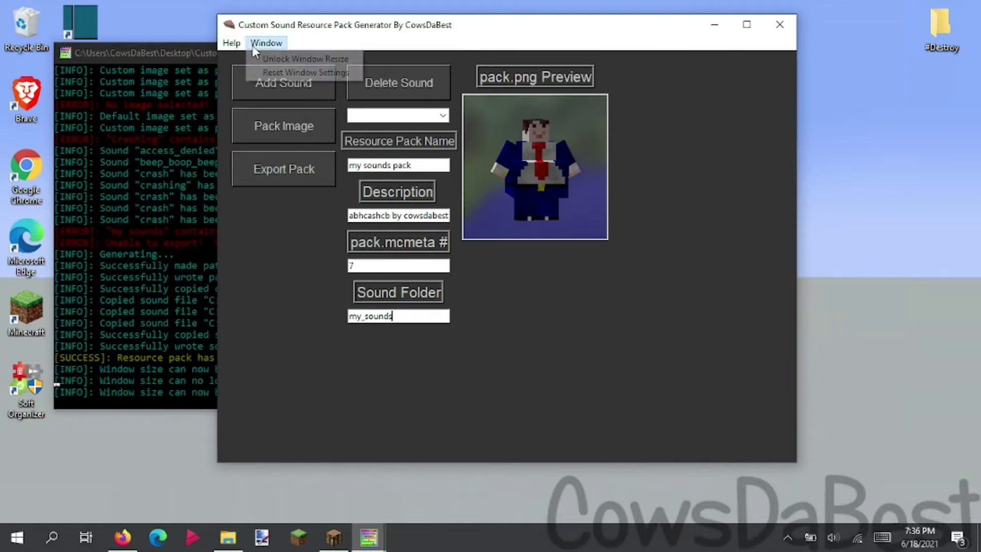
pyautogui.click(268, 73)
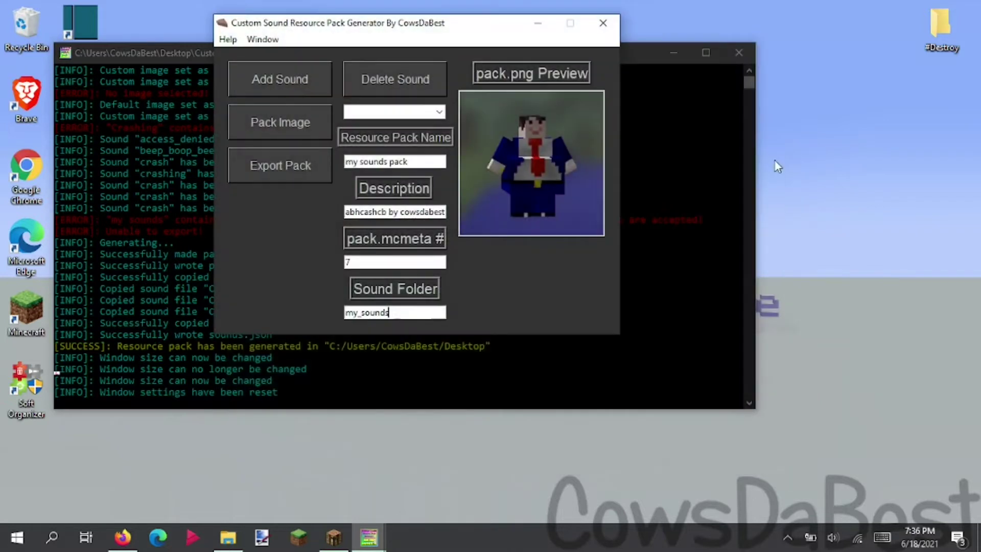
pyautogui.moveTo(416, 25); pyautogui.dragTo(463, 67)
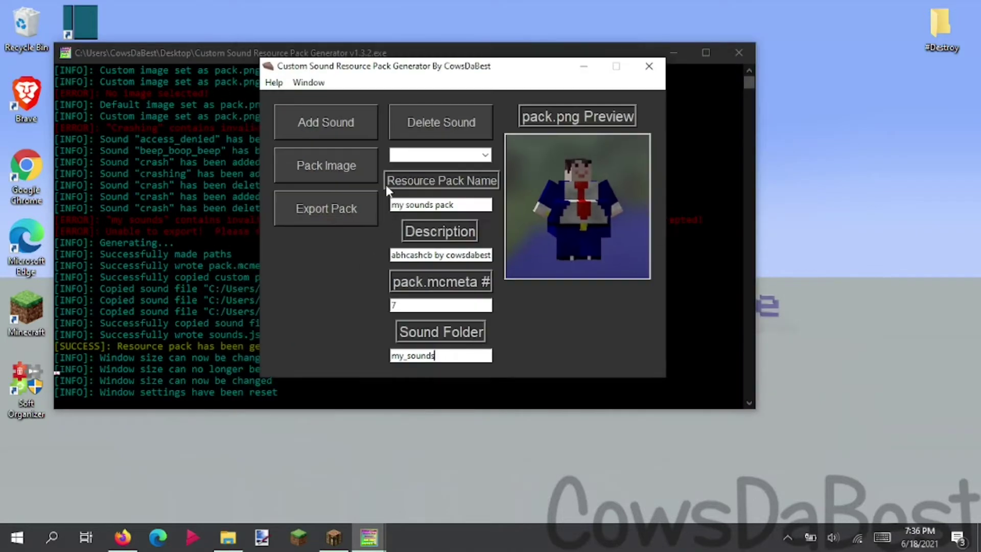
pyautogui.click(279, 85)
pyautogui.click(303, 125)
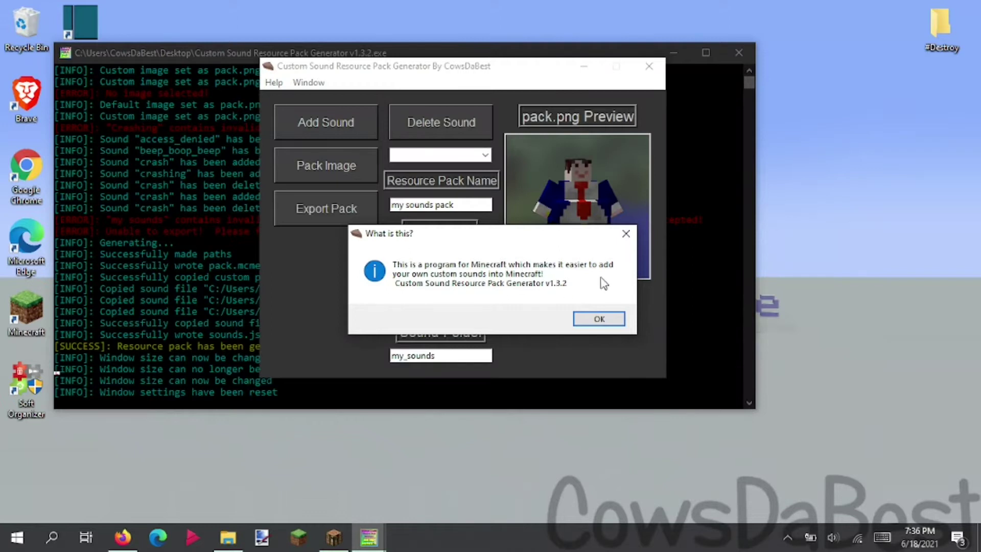
pyautogui.click(599, 319)
pyautogui.click(273, 83)
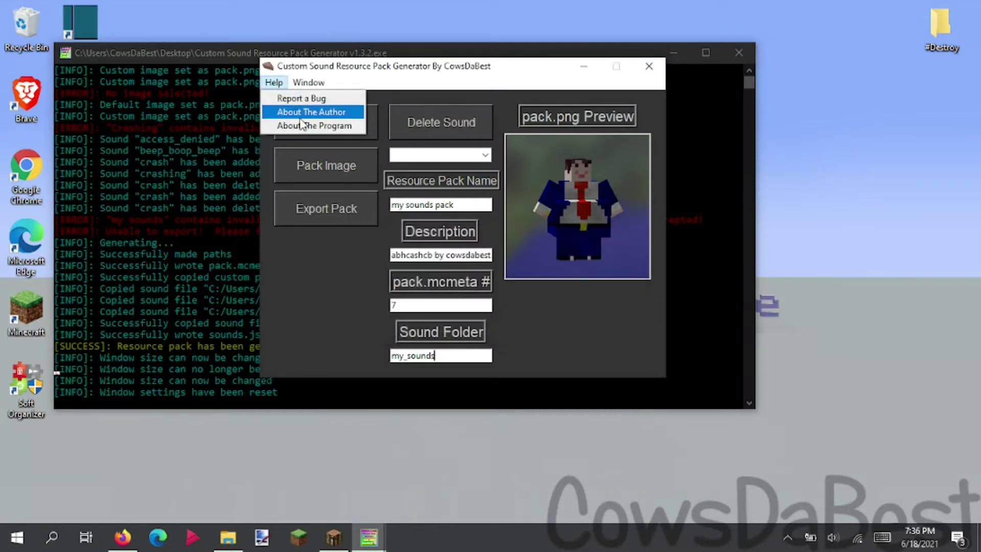
pyautogui.click(294, 112)
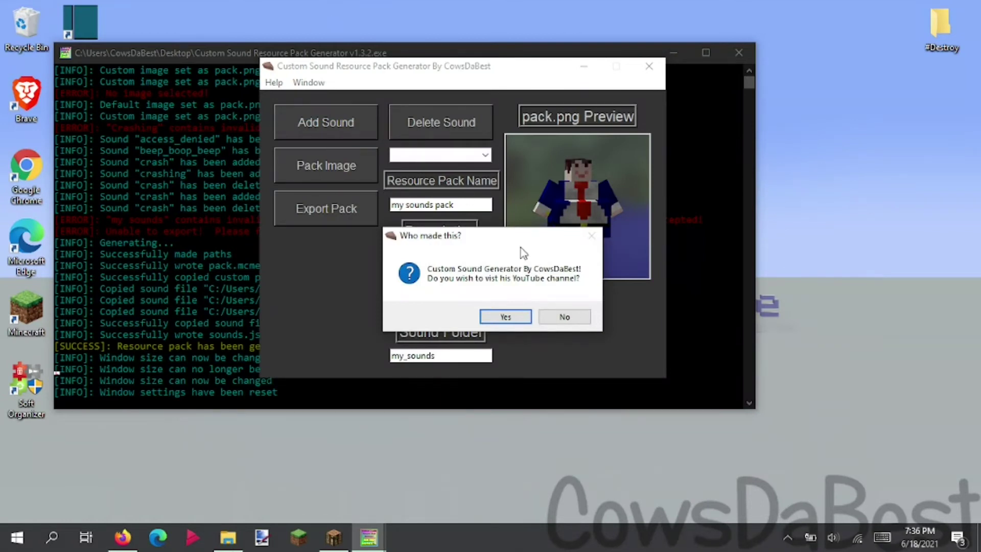
pyautogui.click(565, 316)
pyautogui.click(274, 83)
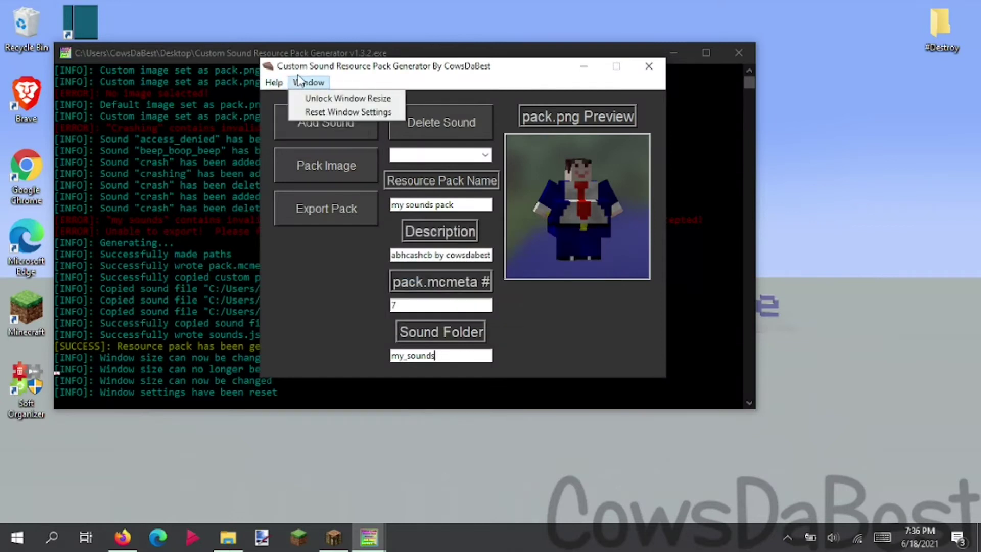
pyautogui.click(302, 98)
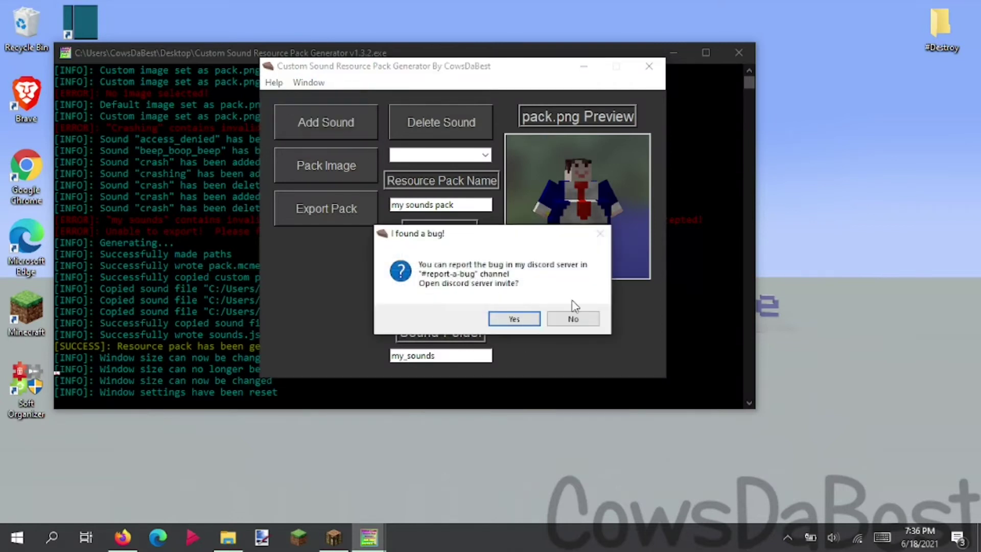
pyautogui.click(568, 313)
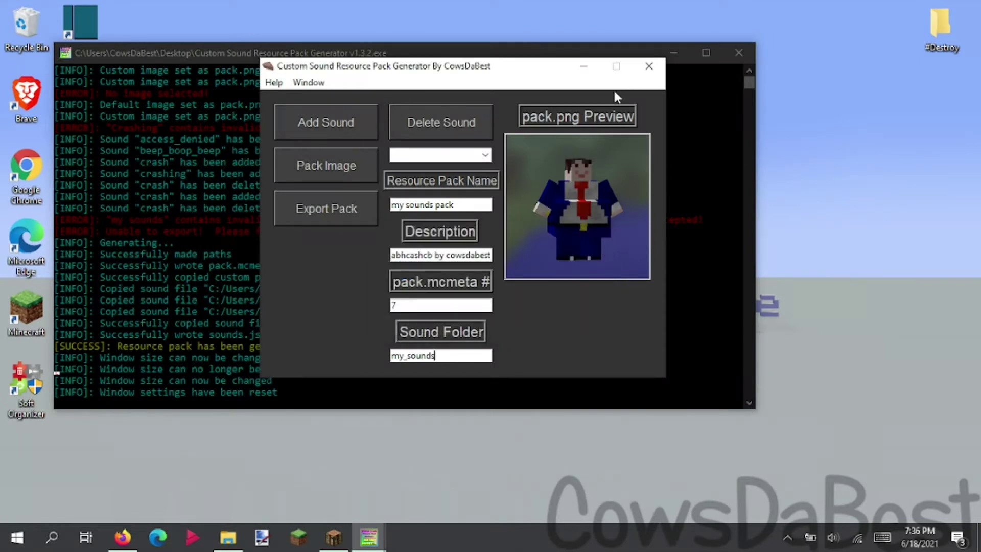
# - Close the generator window with its X button
pyautogui.click(643, 73)
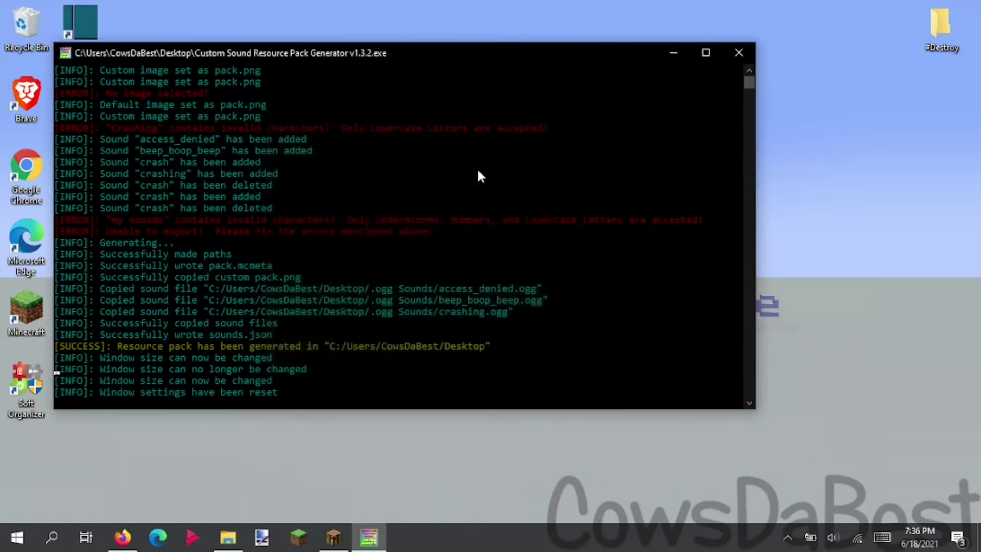